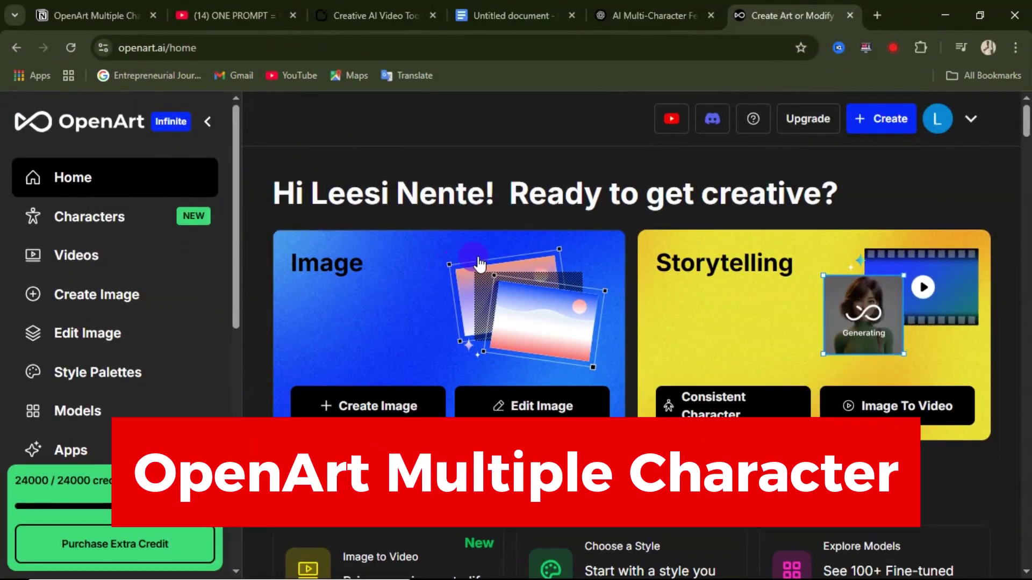
Open the Characters page to view the description, one-image and 4+-image creation options
click(135, 231)
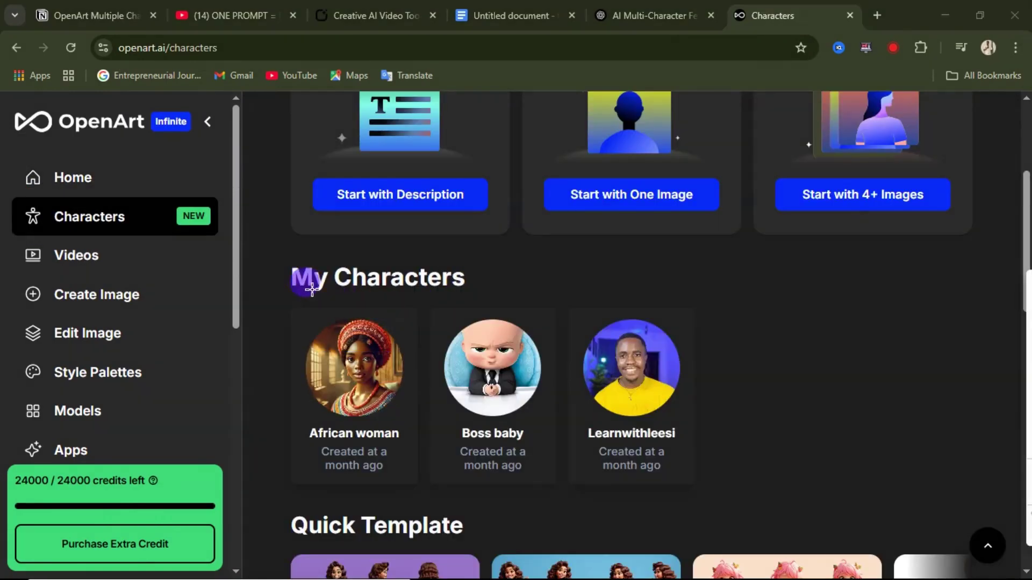
mouse_move(281, 277)
mouse_down()
mouse_move(617, 511)
mouse_move(718, 510)
mouse_up()
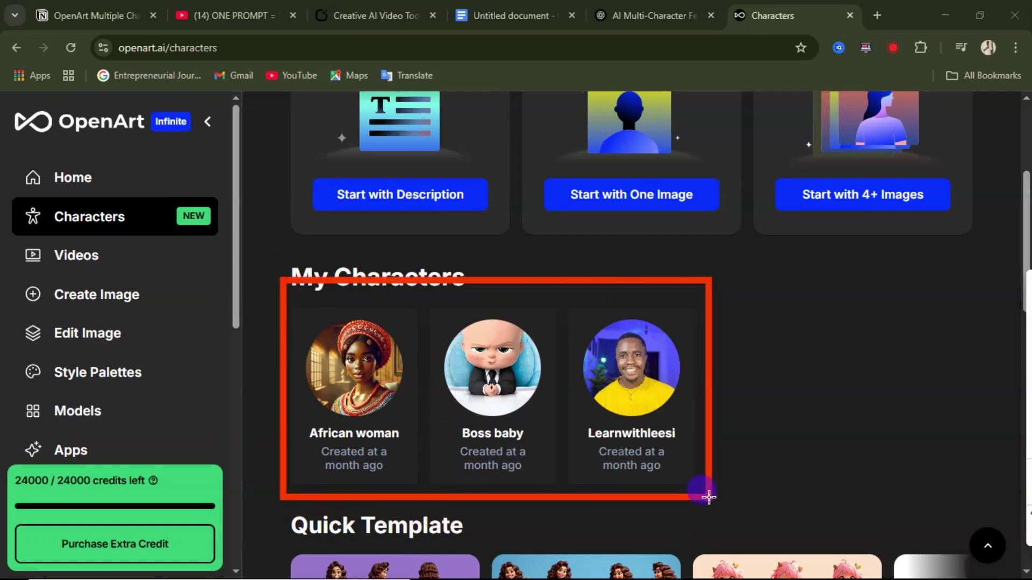
key(ctrl+z)
scroll(661, 472, up, 4)
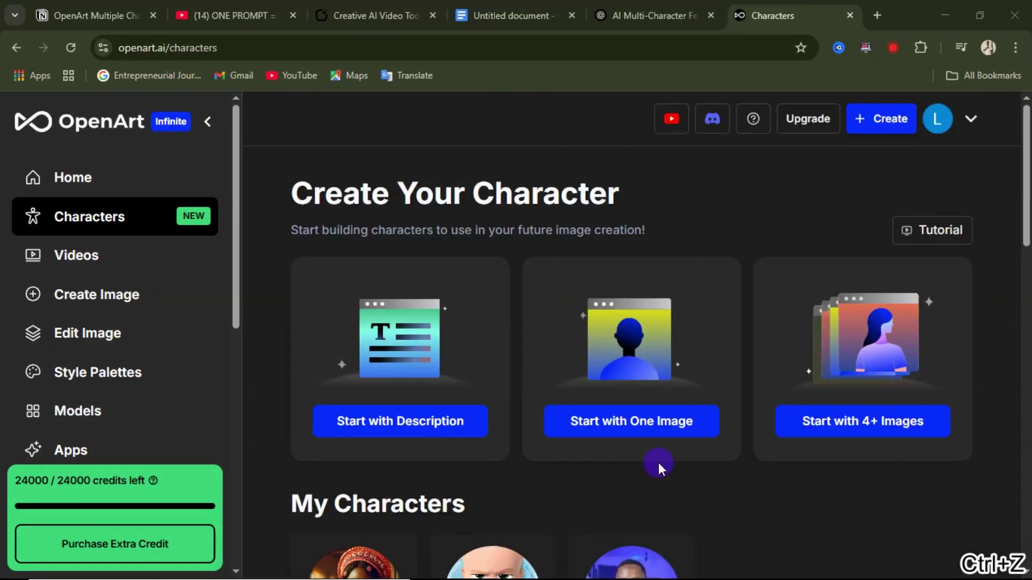
mouse_move(275, 243)
mouse_down()
mouse_move(779, 443)
mouse_move(980, 476)
mouse_up()
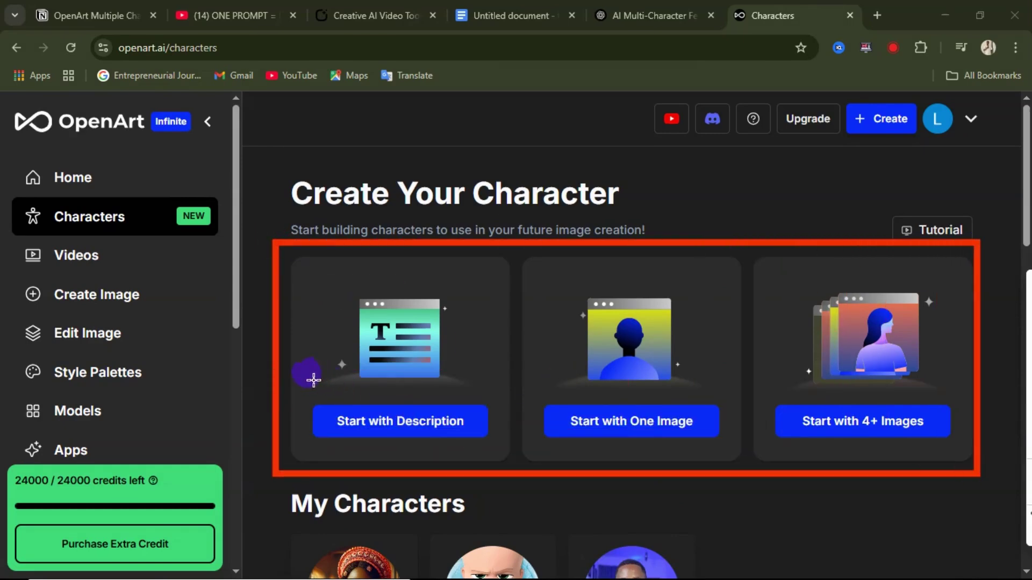
drag(313, 380, 487, 450)
mouse_move(540, 383)
mouse_down()
mouse_move(604, 433)
mouse_move(736, 451)
mouse_up()
drag(766, 383, 964, 450)
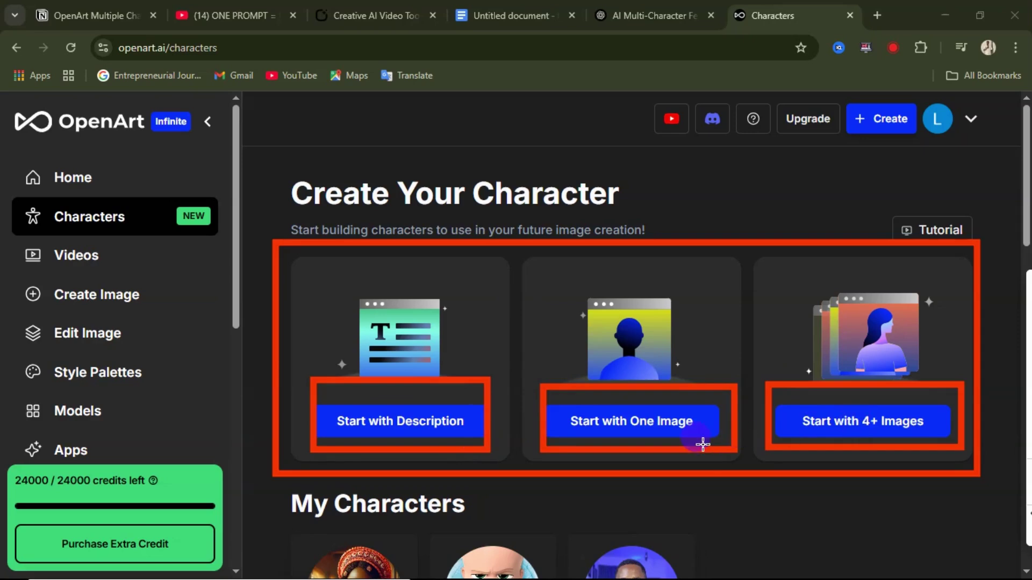
key(Escape)
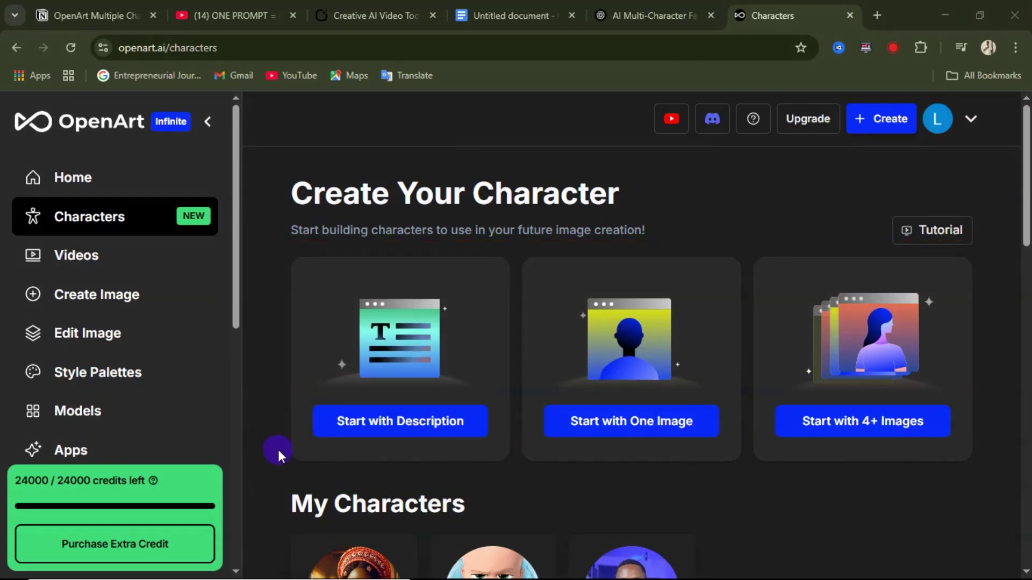
Start a Spiderman character from a description and fill in its description
click(404, 400)
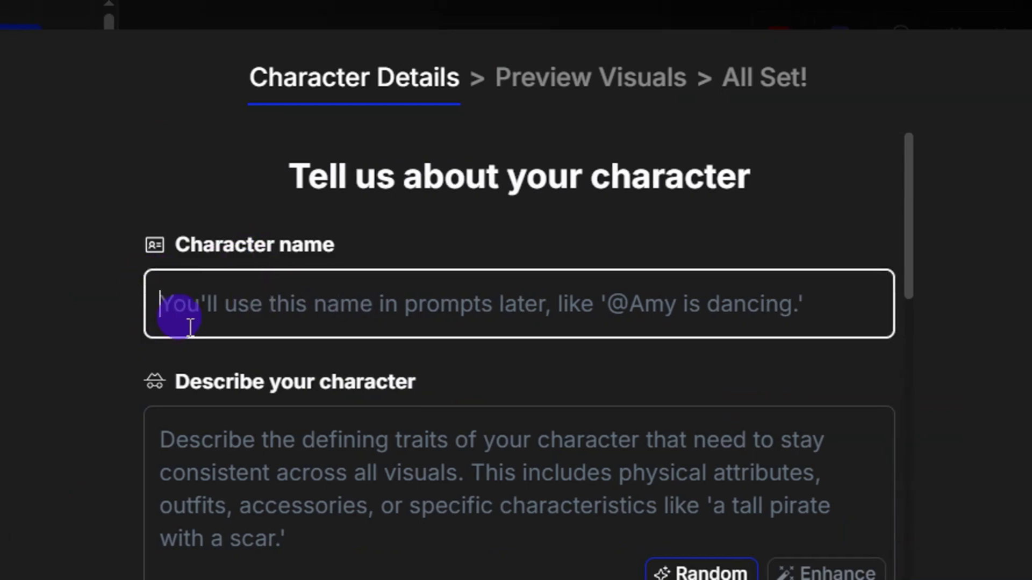
scroll(253, 230, down, 4)
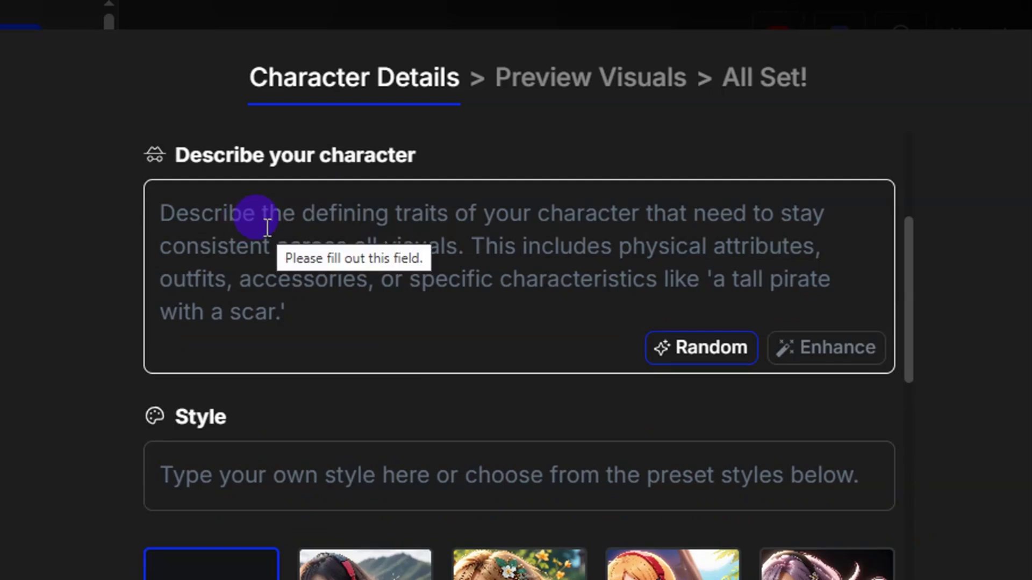
click(247, 226)
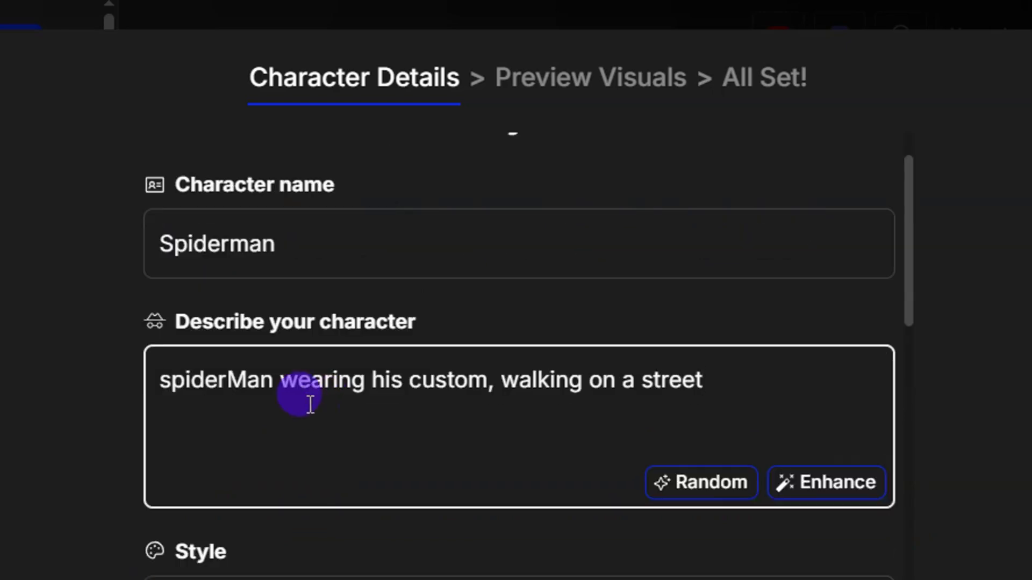
scroll(303, 413, down, 5)
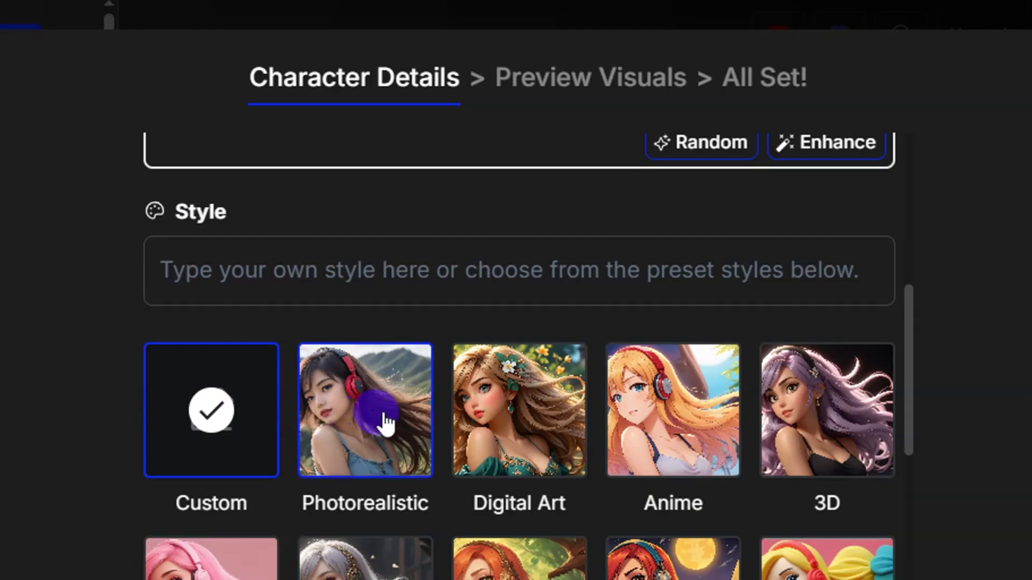
scroll(392, 430, down, 2)
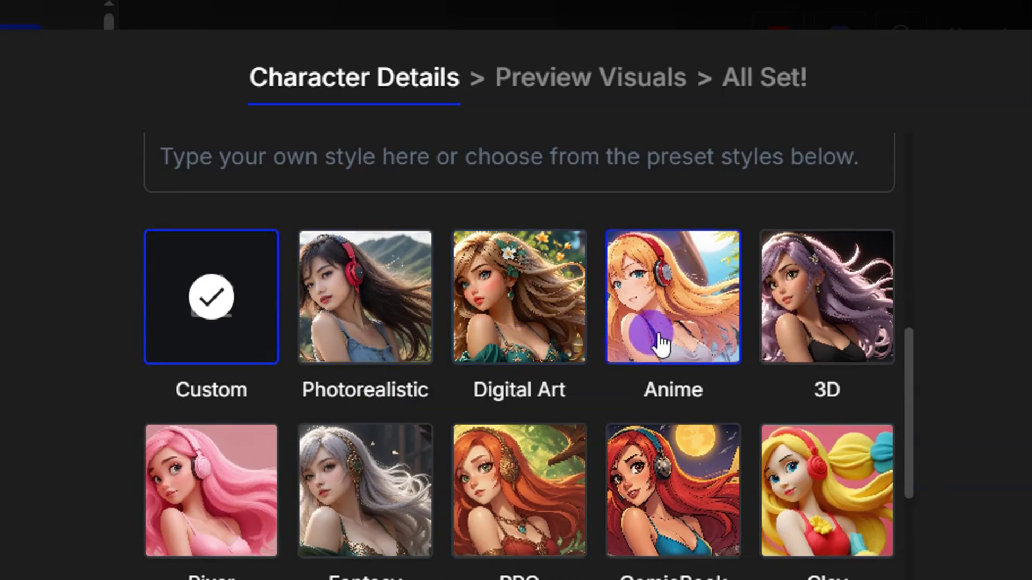
scroll(448, 323, down, 4)
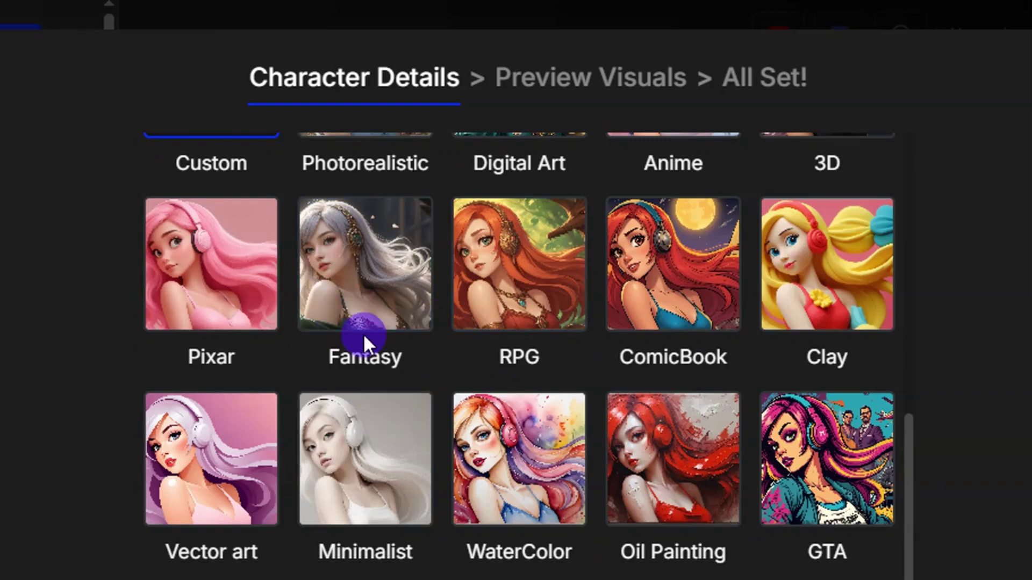
scroll(362, 333, up, 6)
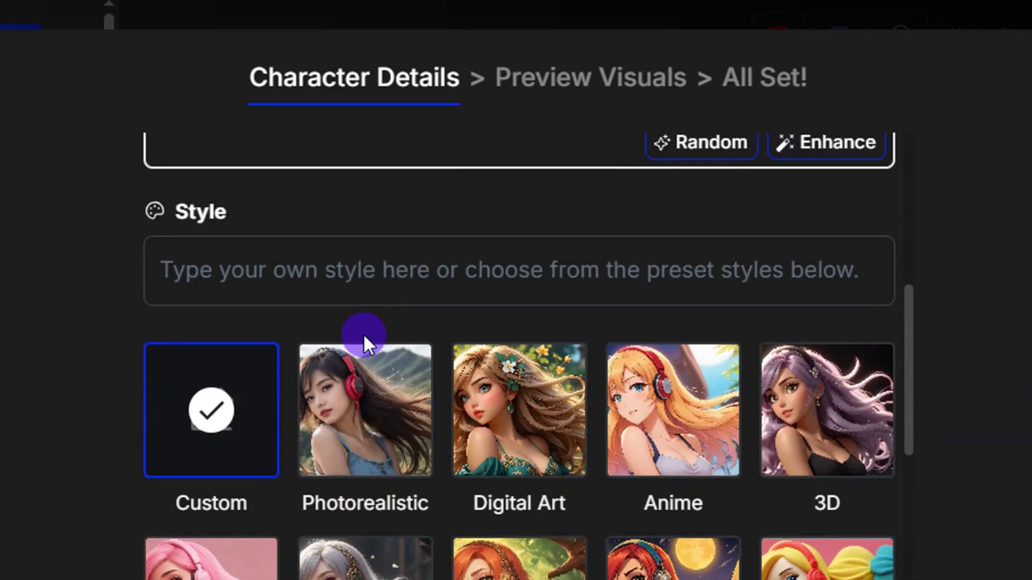
scroll(365, 340, down, 6)
Generate previews, keep the middle street-walking image, and create the Spiderman character
click(813, 505)
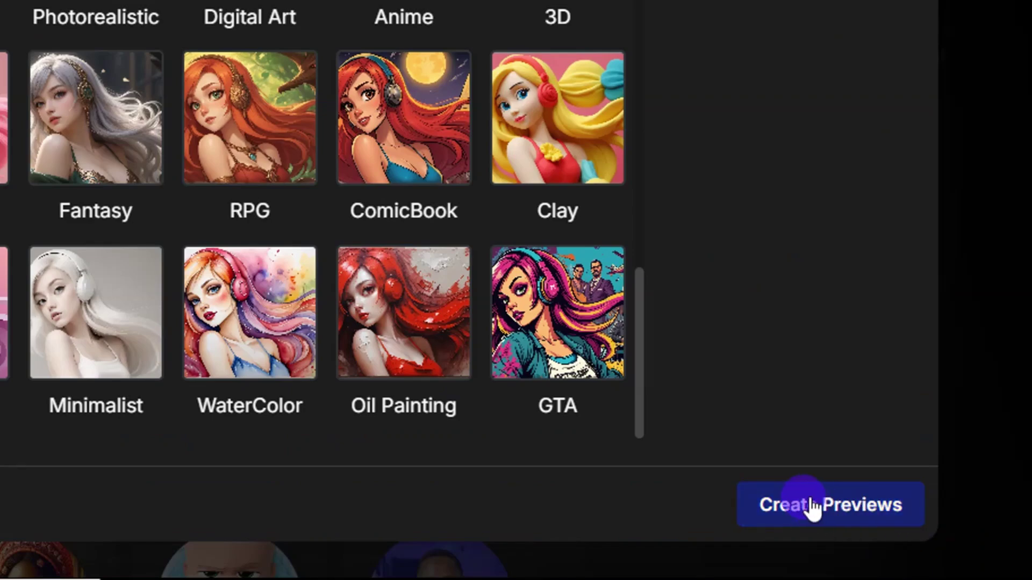
click(547, 425)
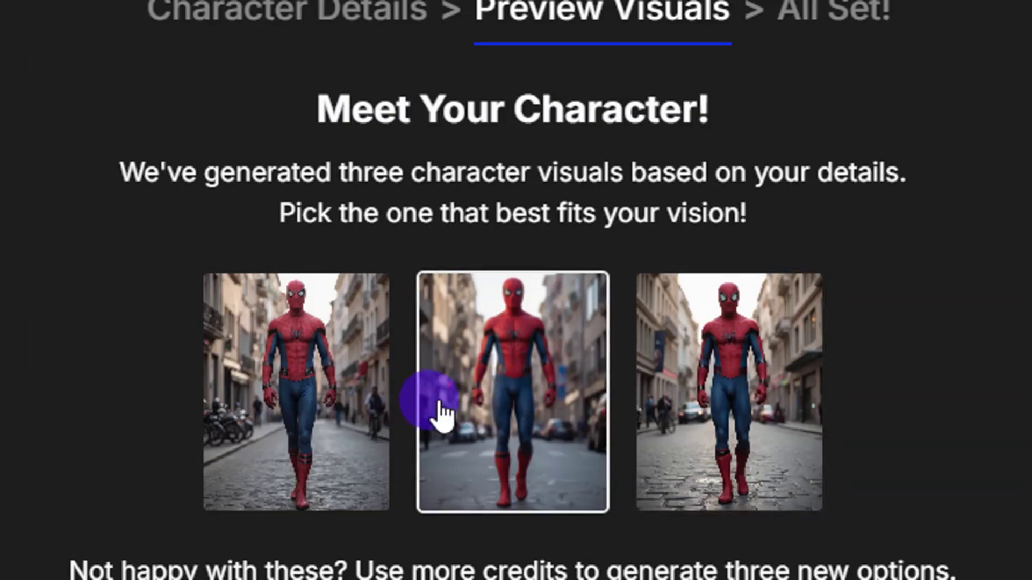
click(702, 387)
click(497, 374)
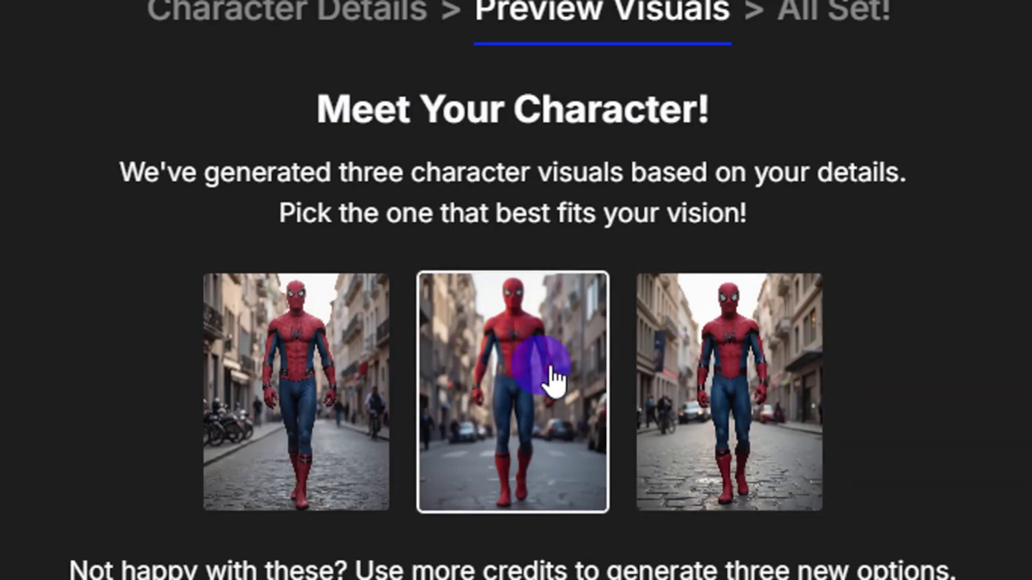
click(520, 422)
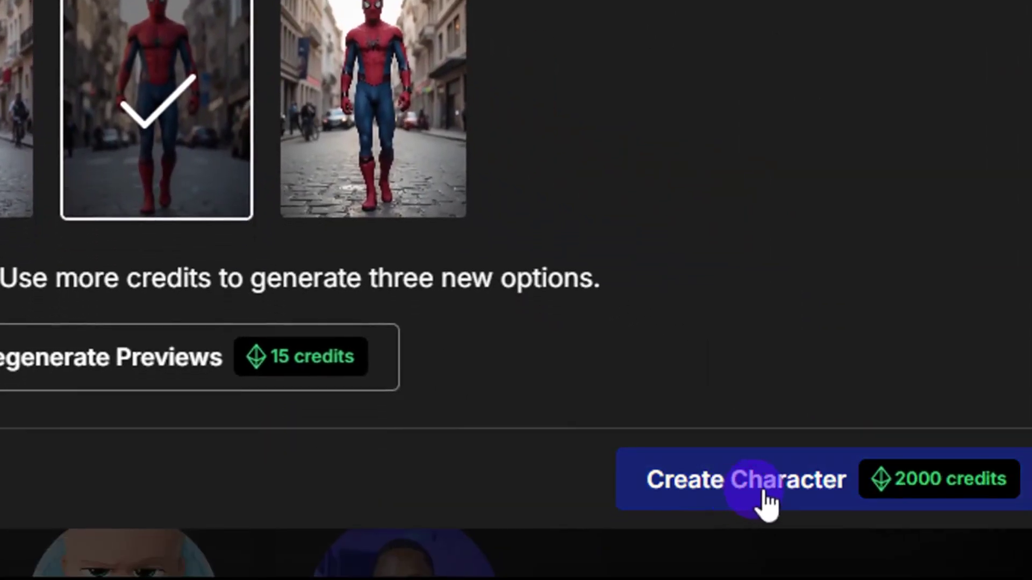
click(760, 538)
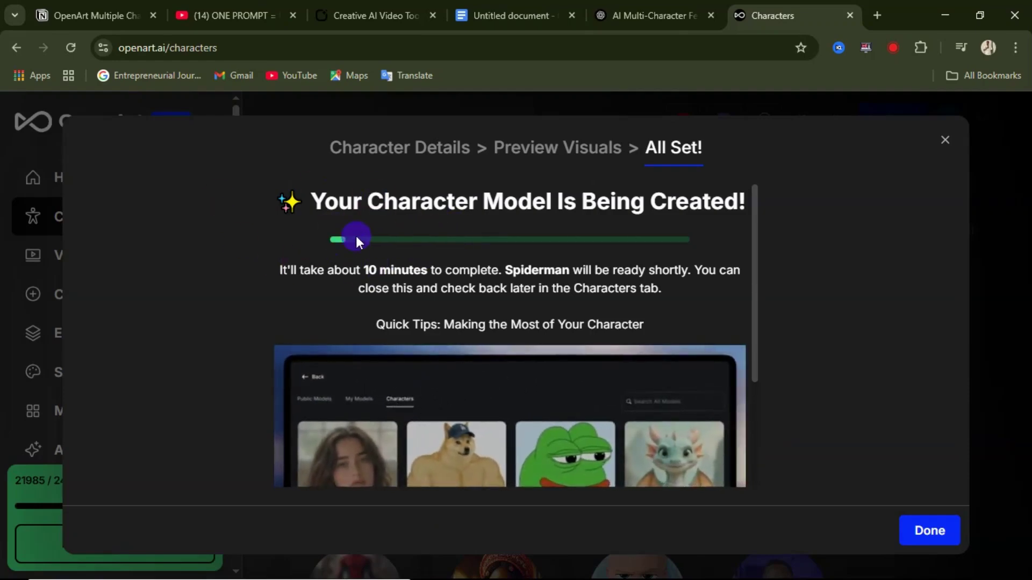
key(Escape)
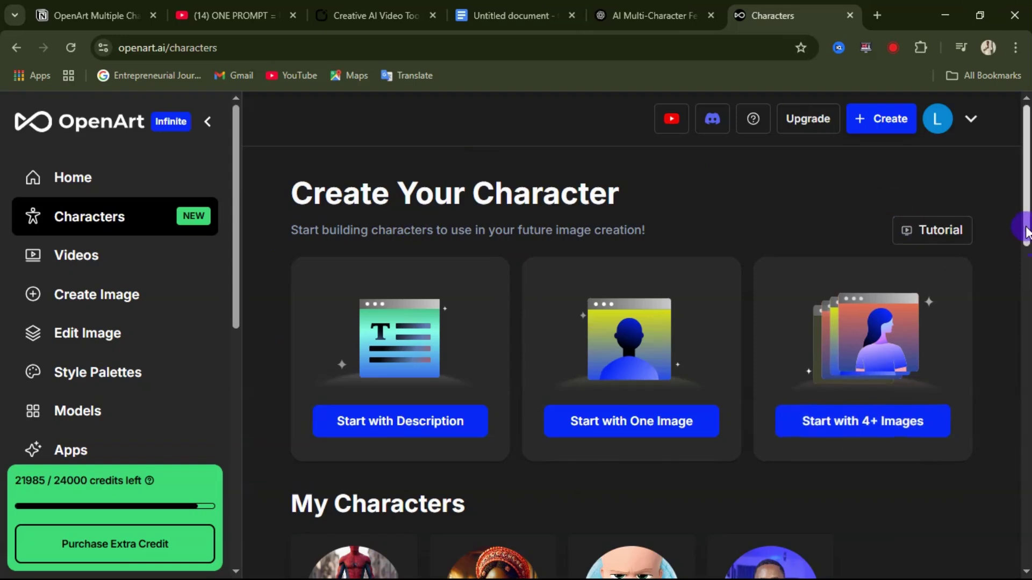
Start a second description-based character named wonder woman and paste in its description
drag(1024, 230, 928, 285)
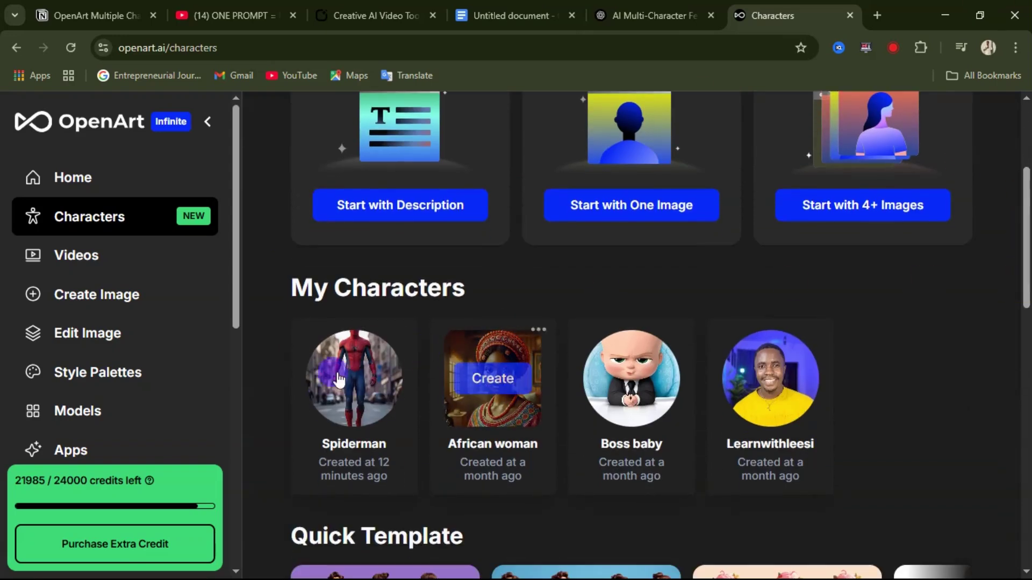
mouse_move(337, 392)
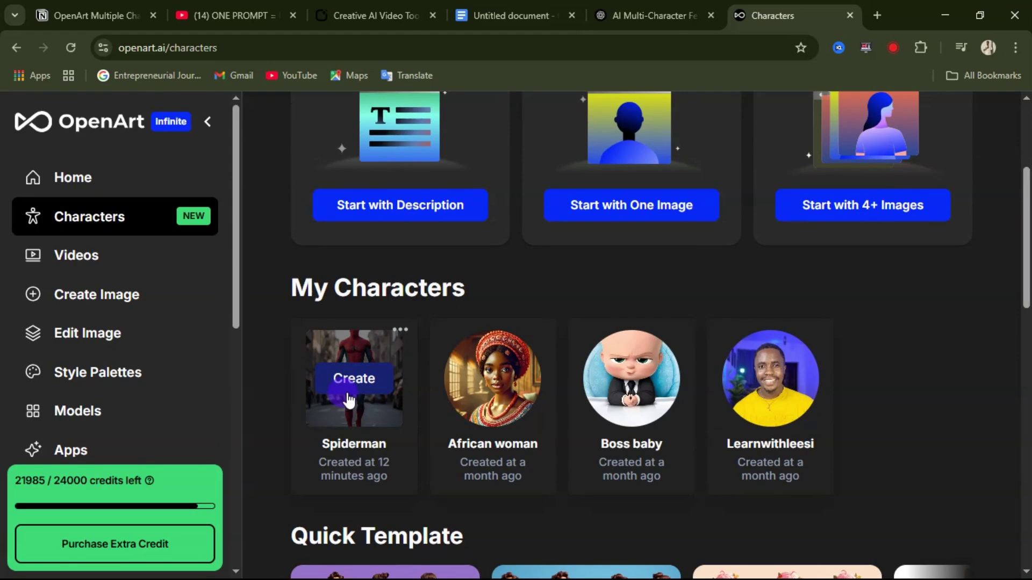
scroll(386, 413, up, 4)
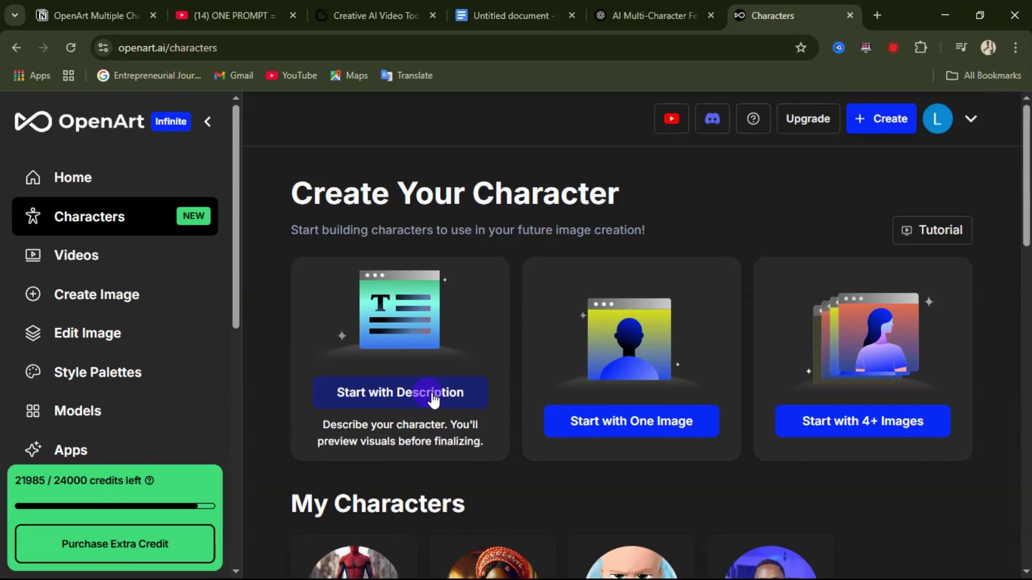
click(417, 400)
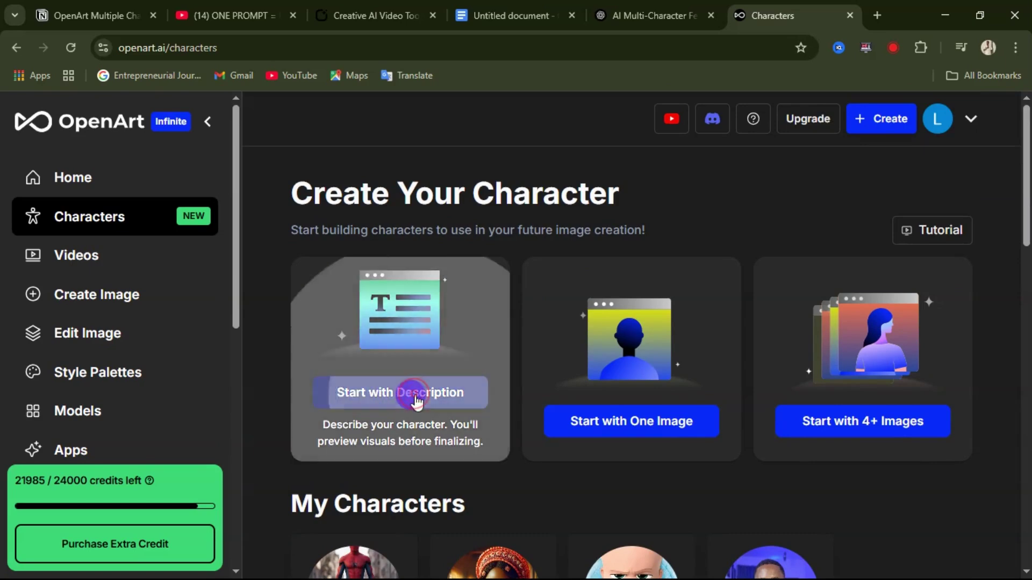
click(403, 304)
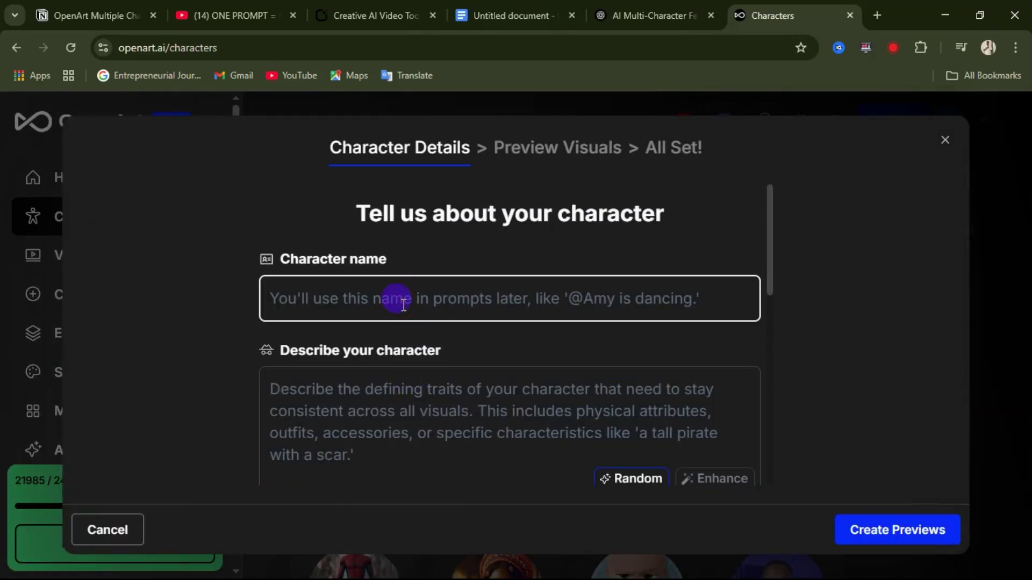
text(wonder woman)
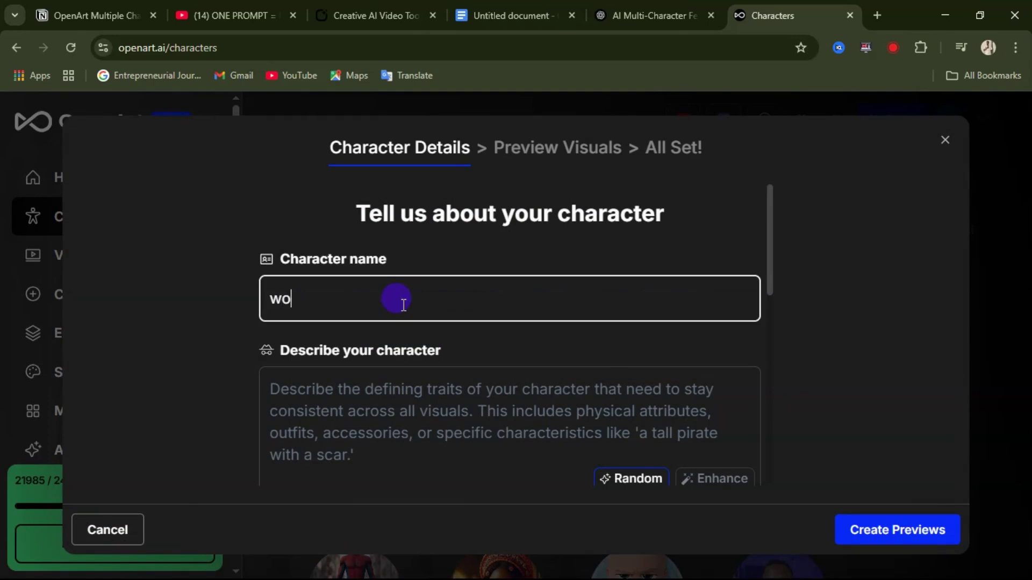
click(393, 407)
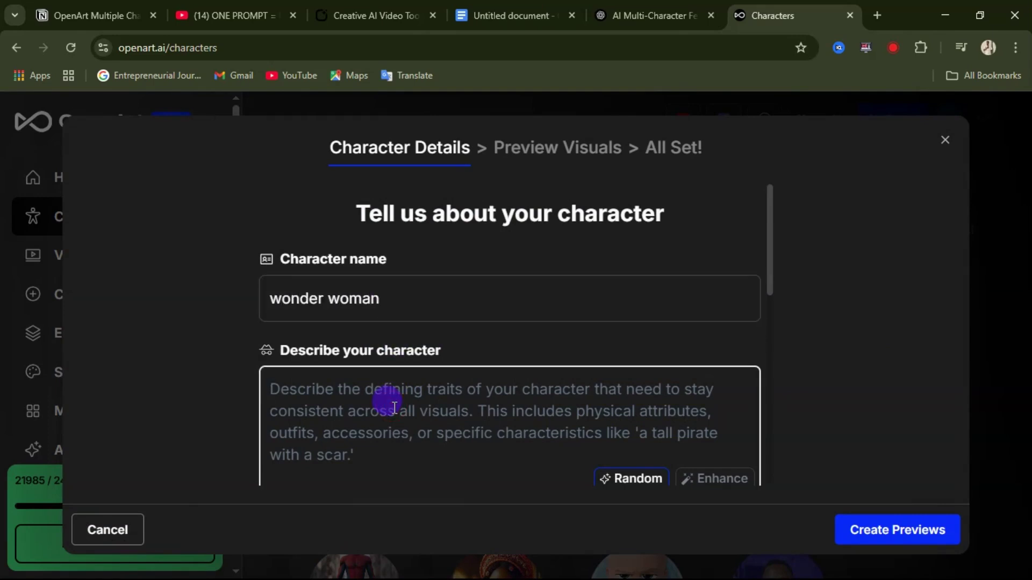
text(wonder woman from advengers in her custom, walking on the street.)
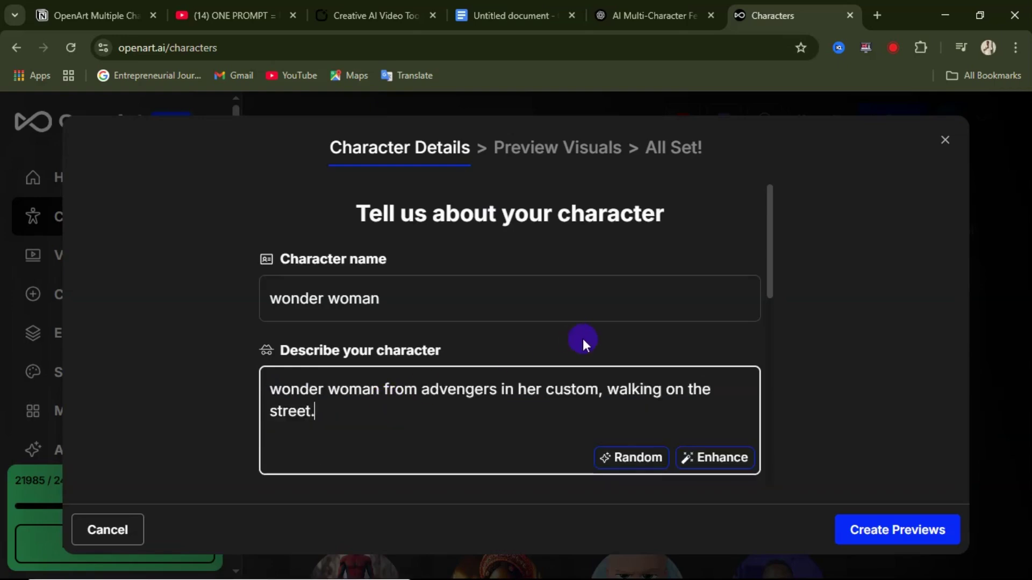
Choose Photorealistic style, generate previews, and create wonder woman from the first preview
scroll(579, 336, down, 1)
scroll(353, 356, down, 4)
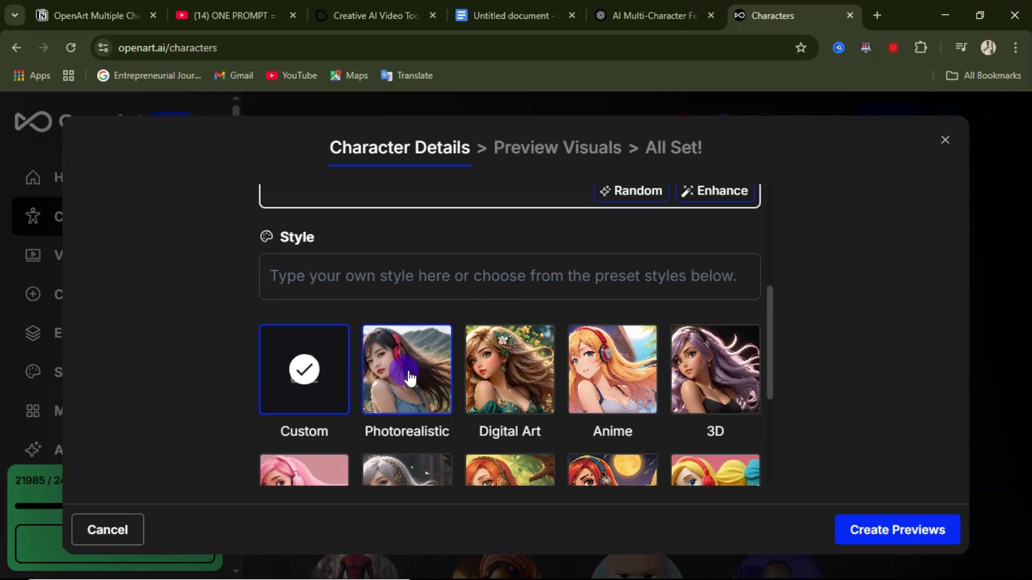
click(407, 376)
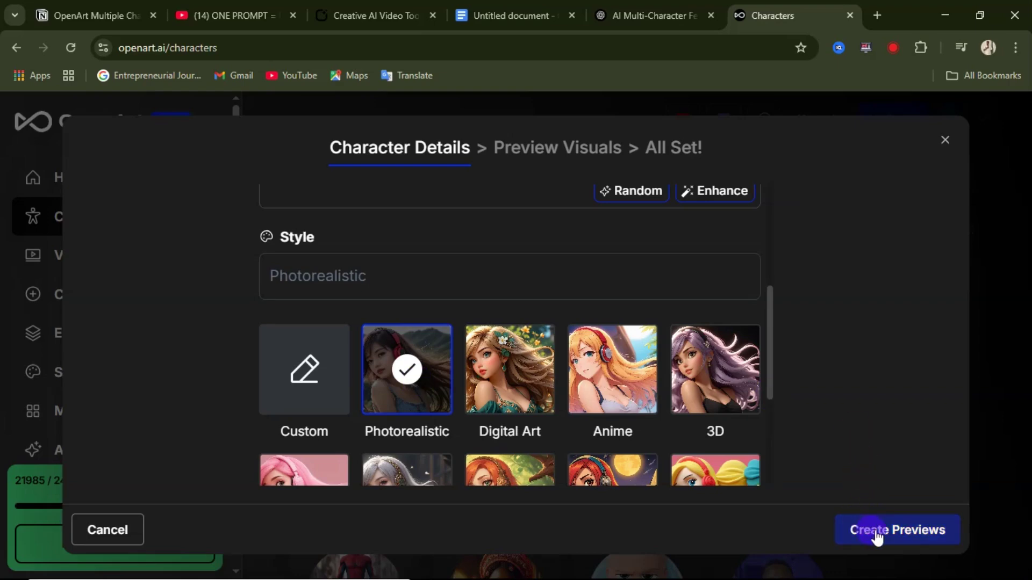
click(877, 532)
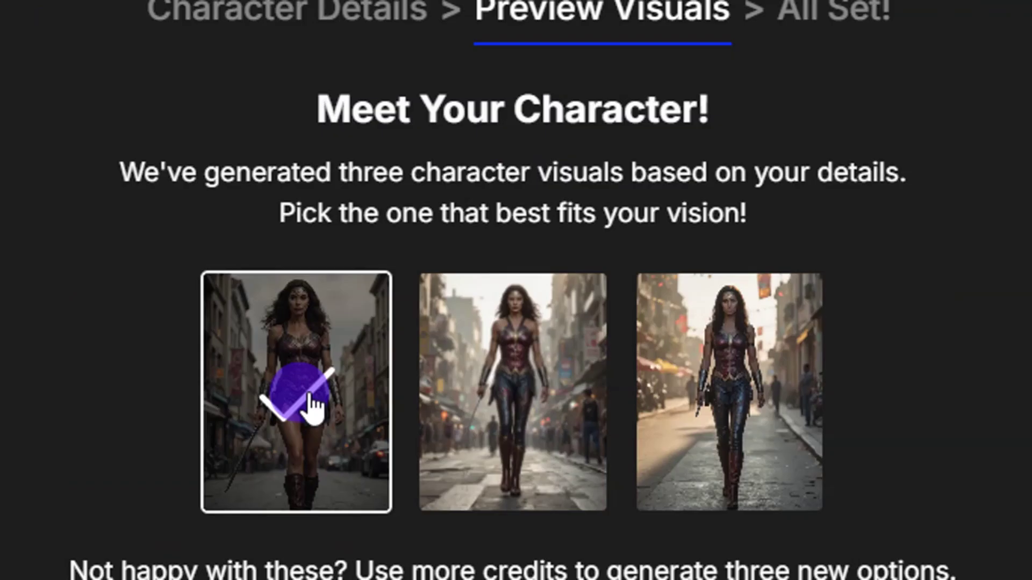
click(410, 344)
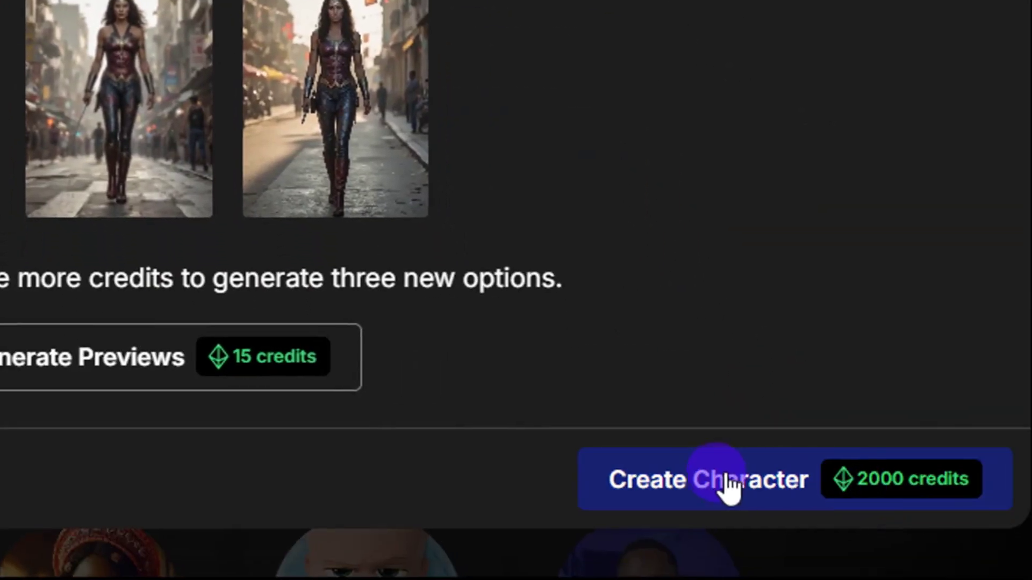
click(730, 489)
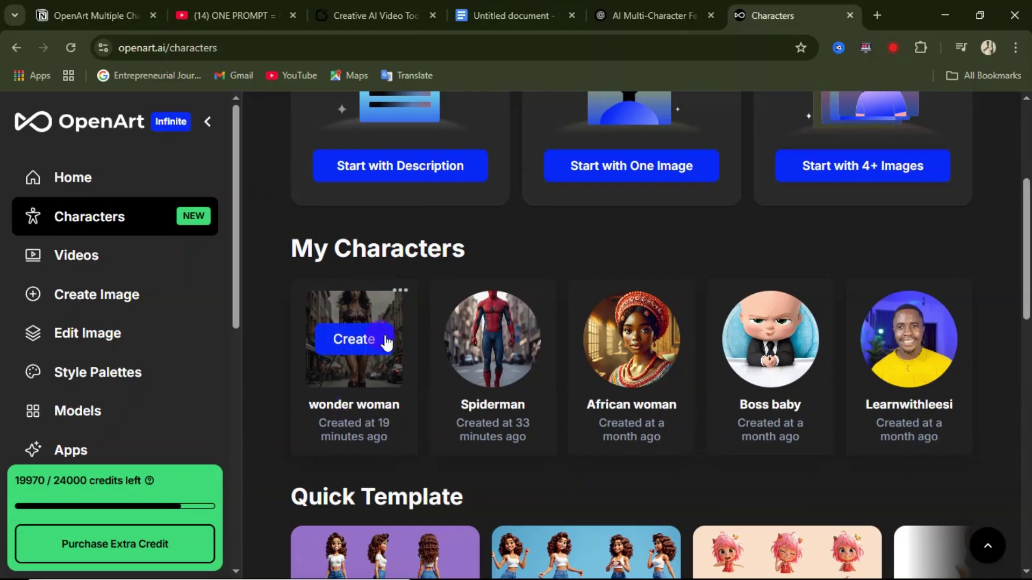
Open the Prompt & Reference image option and bring up the My Characters picker
mouse_move(361, 427)
mouse_move(502, 438)
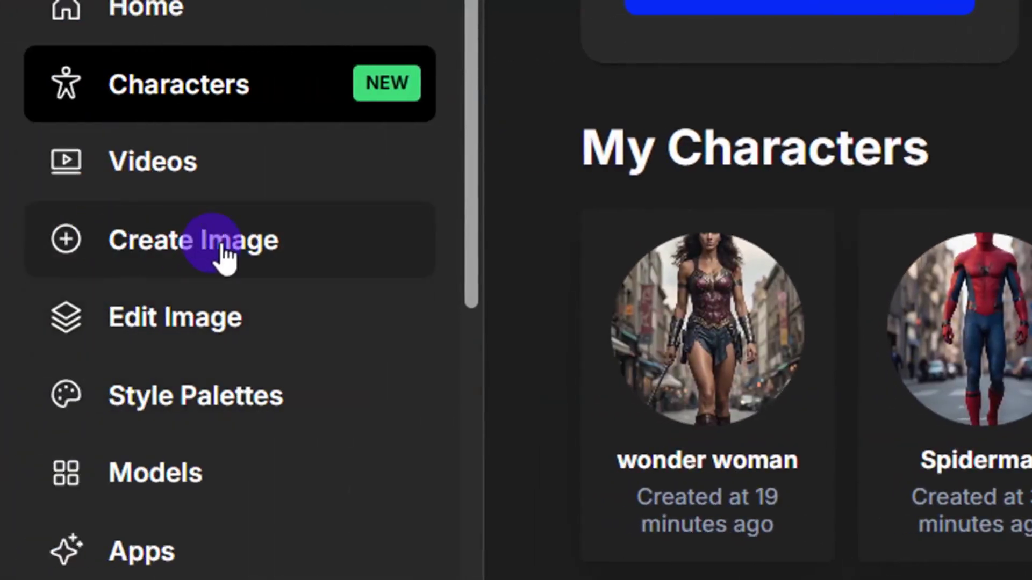
click(110, 295)
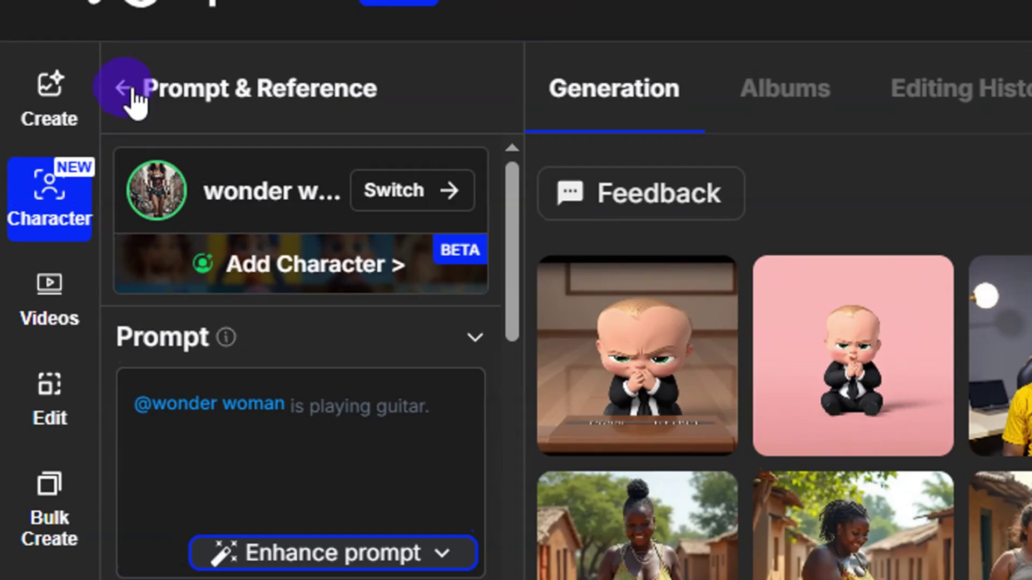
click(129, 90)
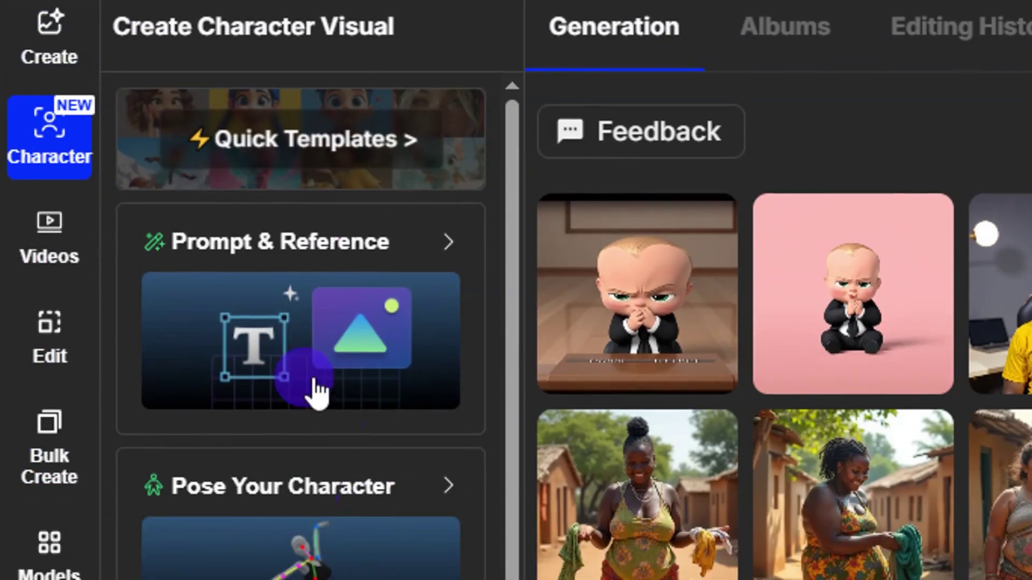
click(292, 337)
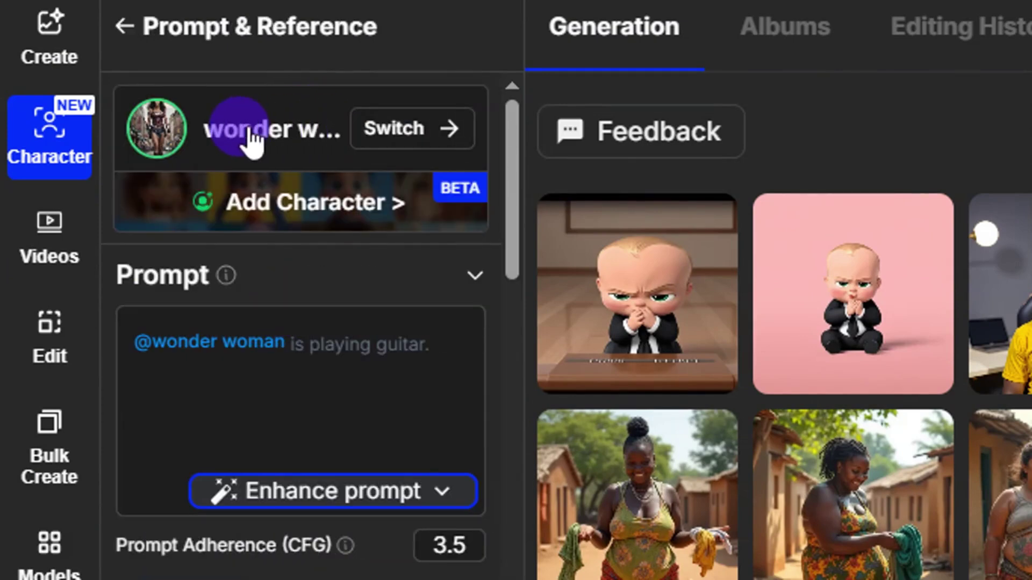
click(400, 134)
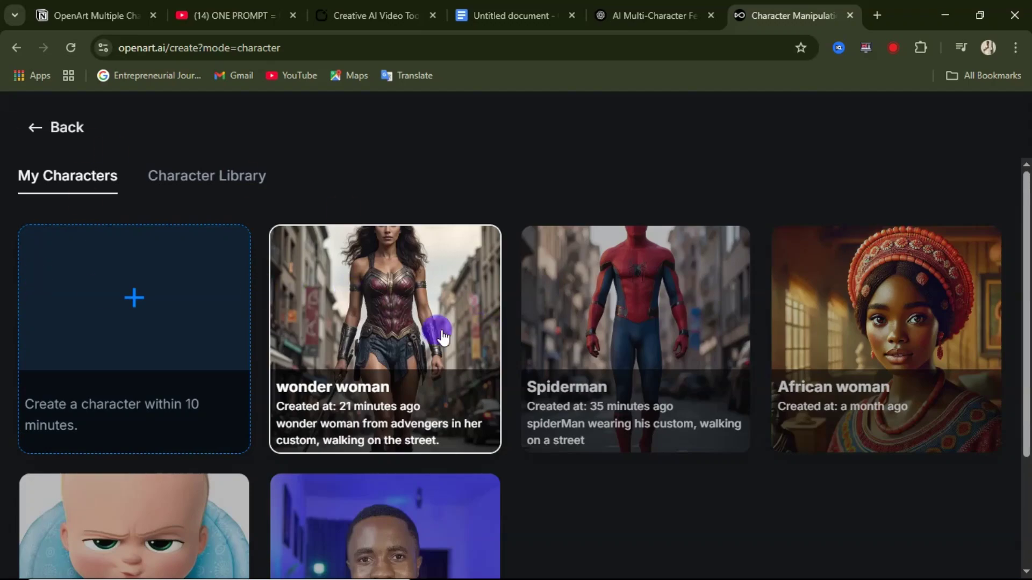
Select the Spiderman card as the active character for image generation
scroll(398, 330, down, 3)
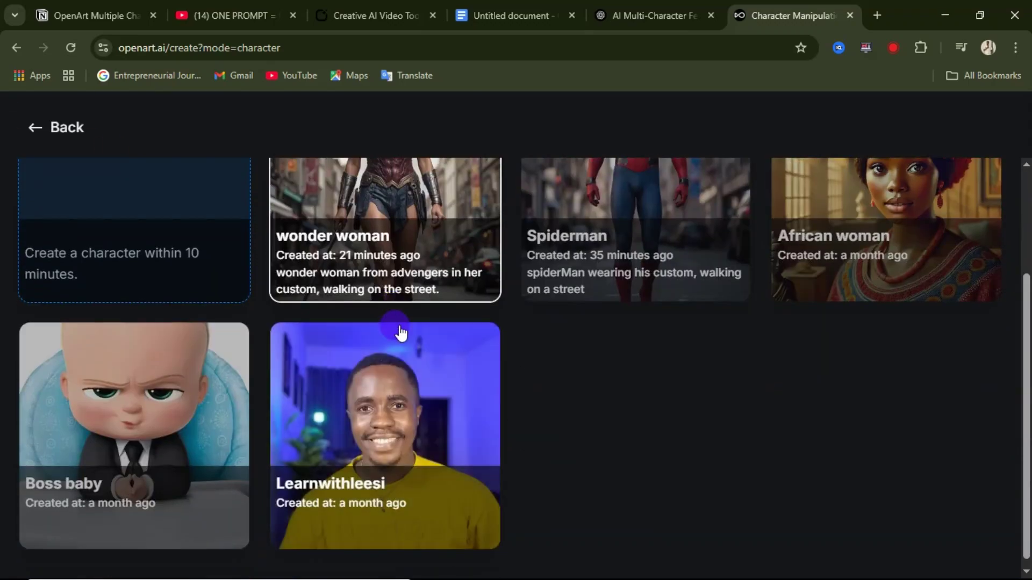
scroll(398, 334, up, 3)
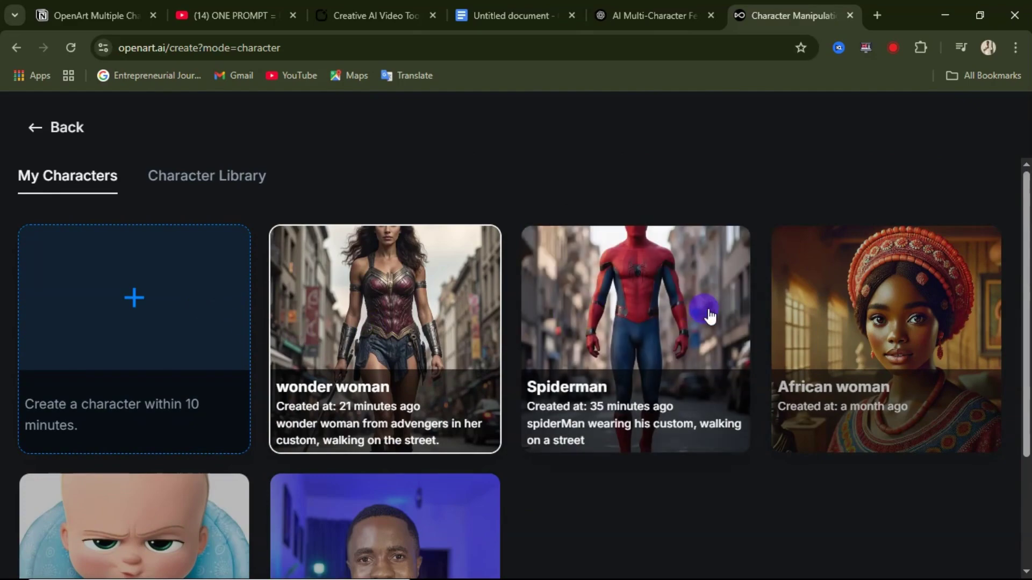
click(644, 320)
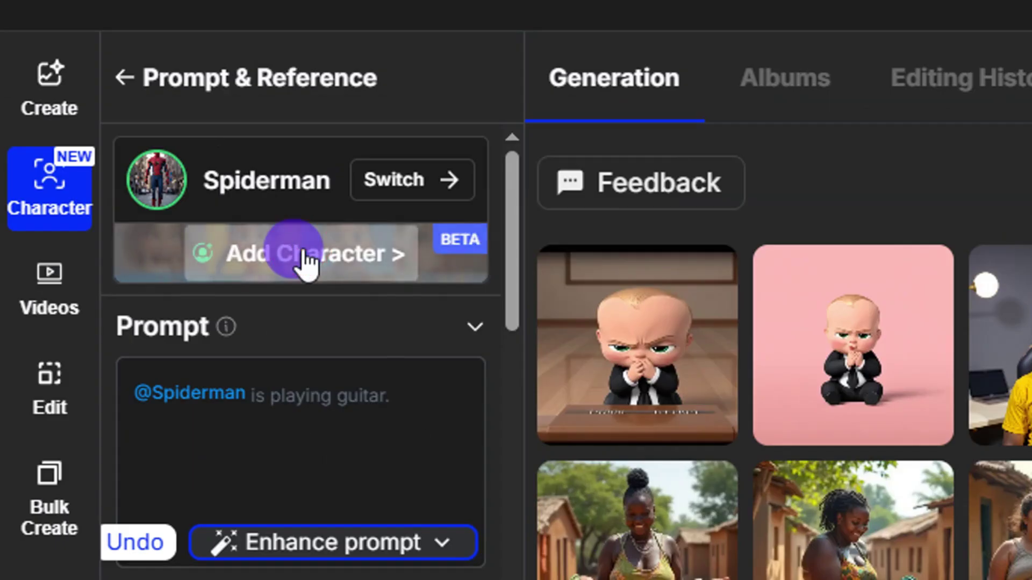
After browsing the Character Library, add wonder woman from My Characters as second character
click(342, 245)
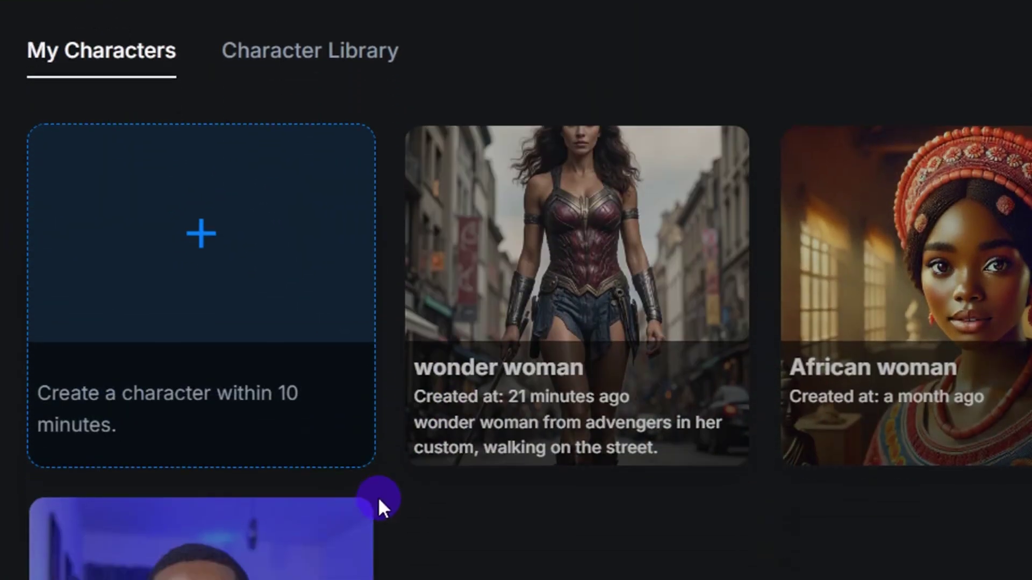
click(277, 150)
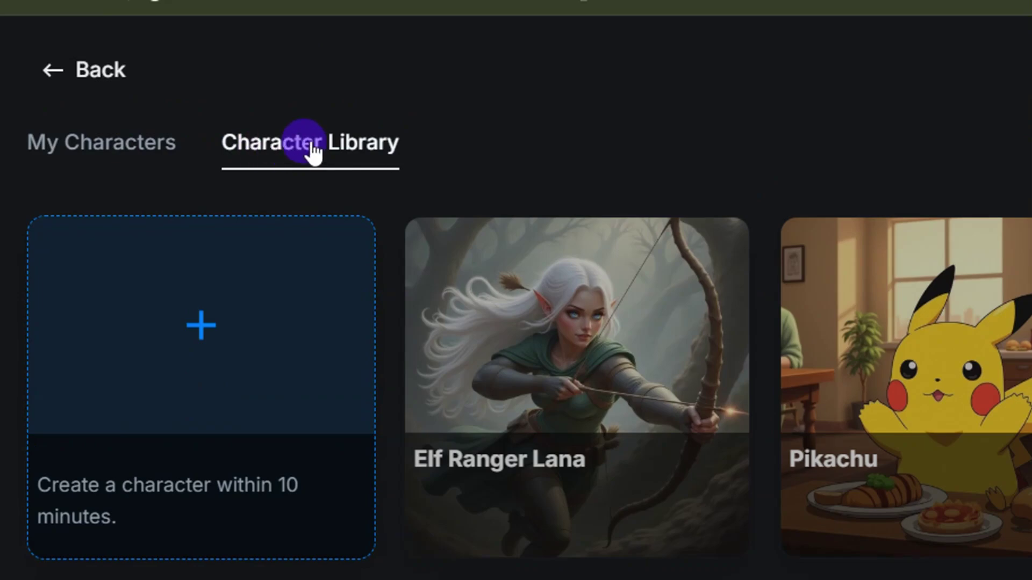
scroll(575, 413, down, 5)
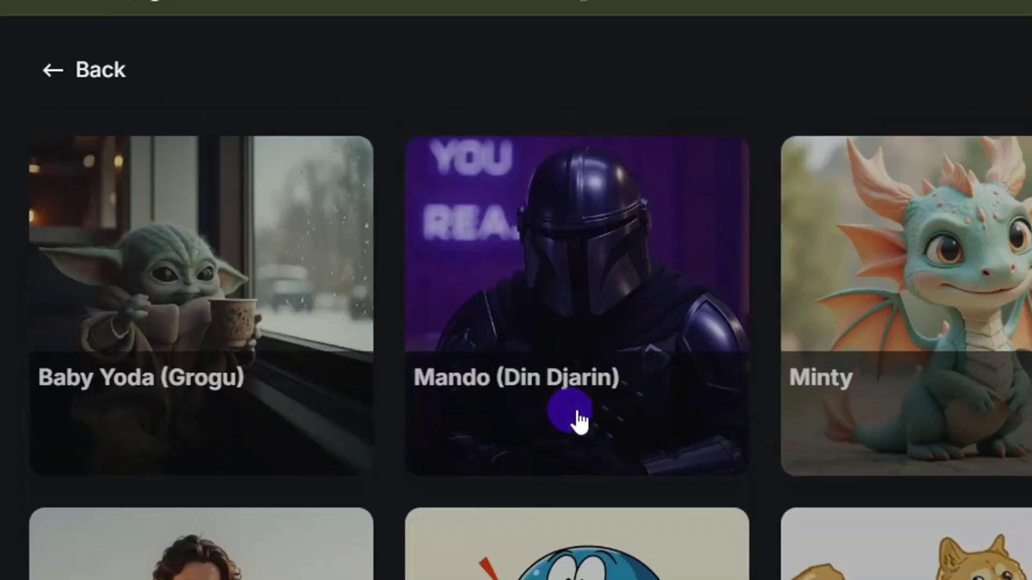
scroll(493, 378, up, 5)
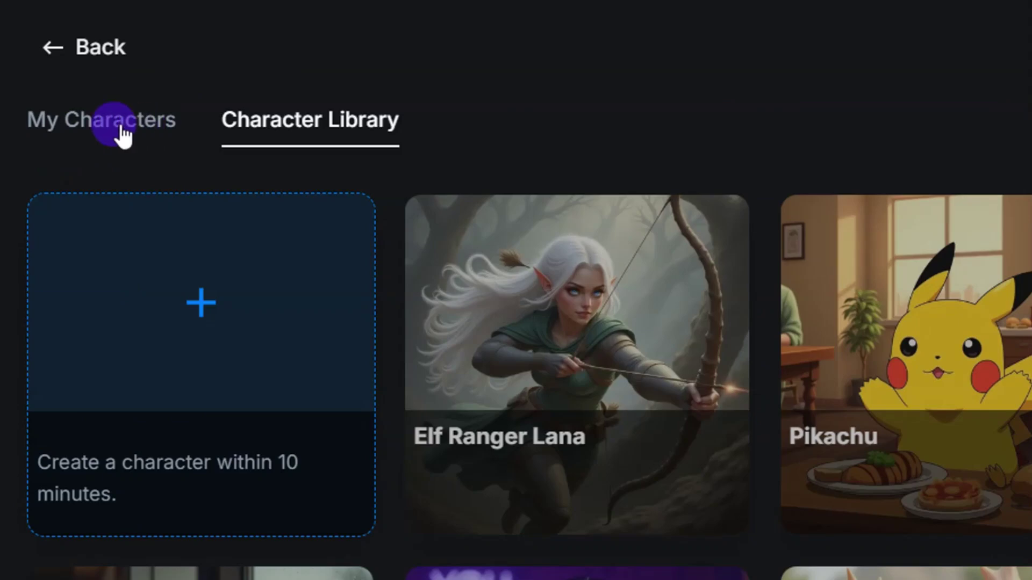
click(79, 184)
scroll(591, 370, down, 5)
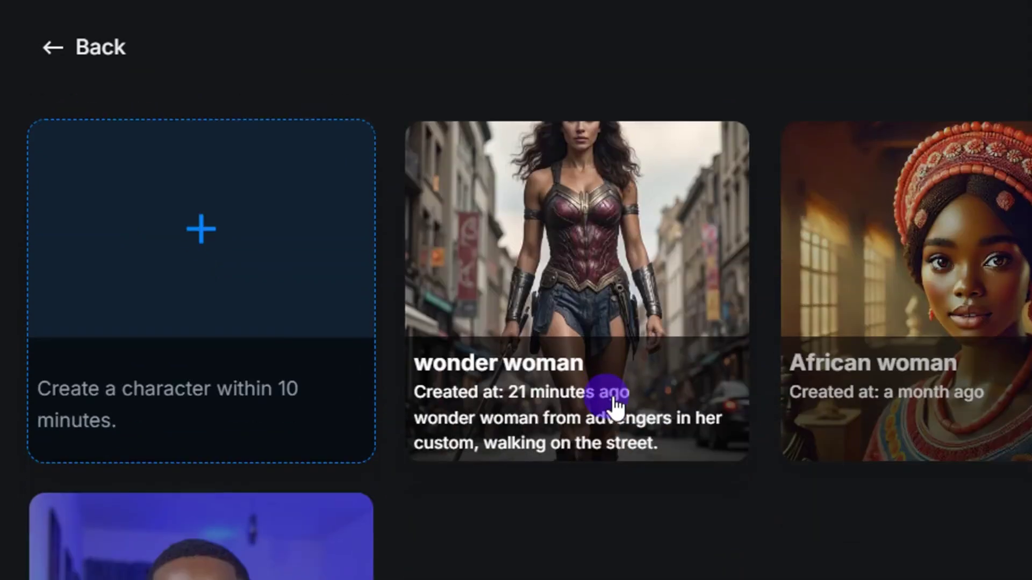
scroll(579, 348, up, 5)
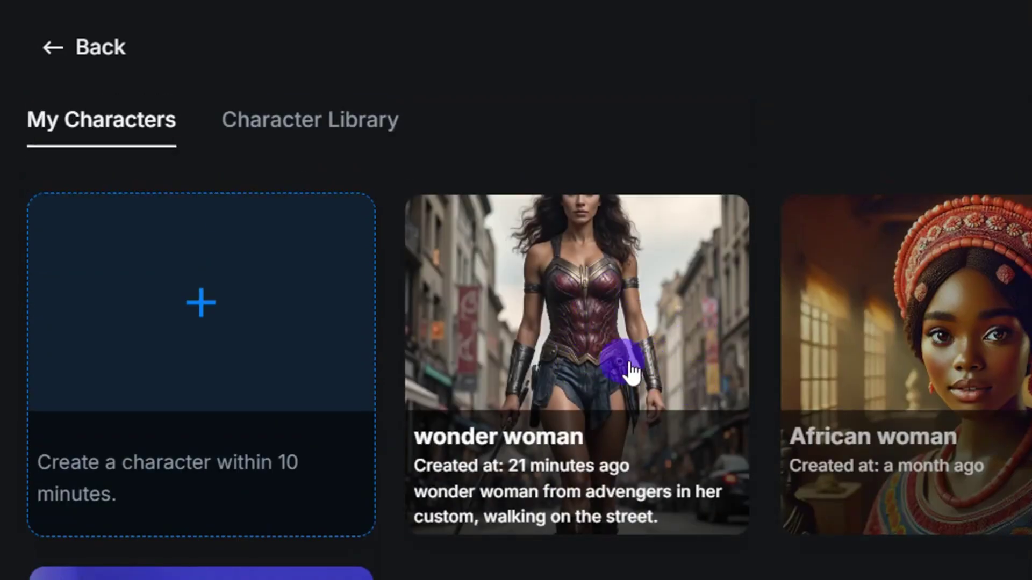
click(586, 361)
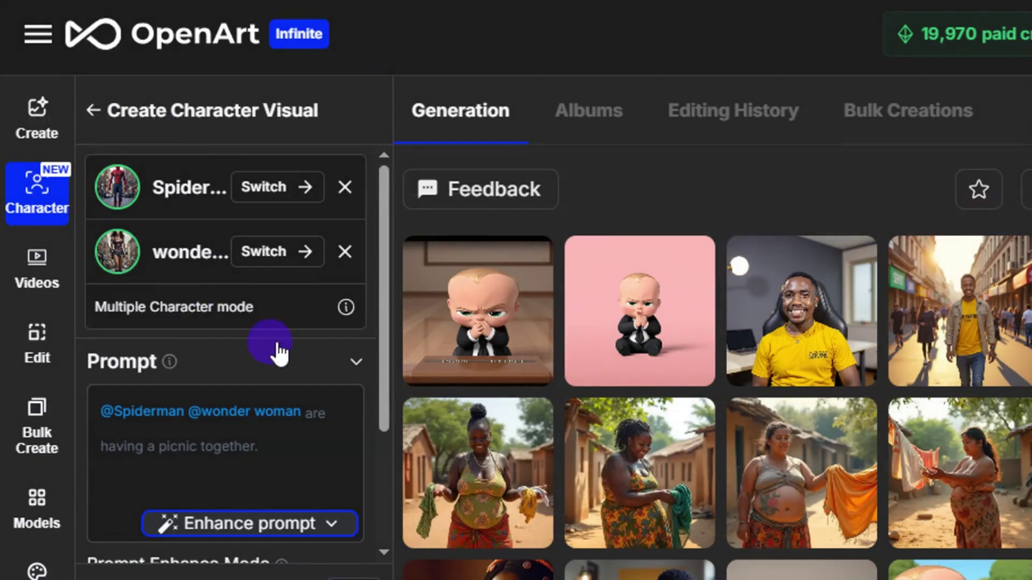
scroll(269, 382, down, 2)
click(265, 385)
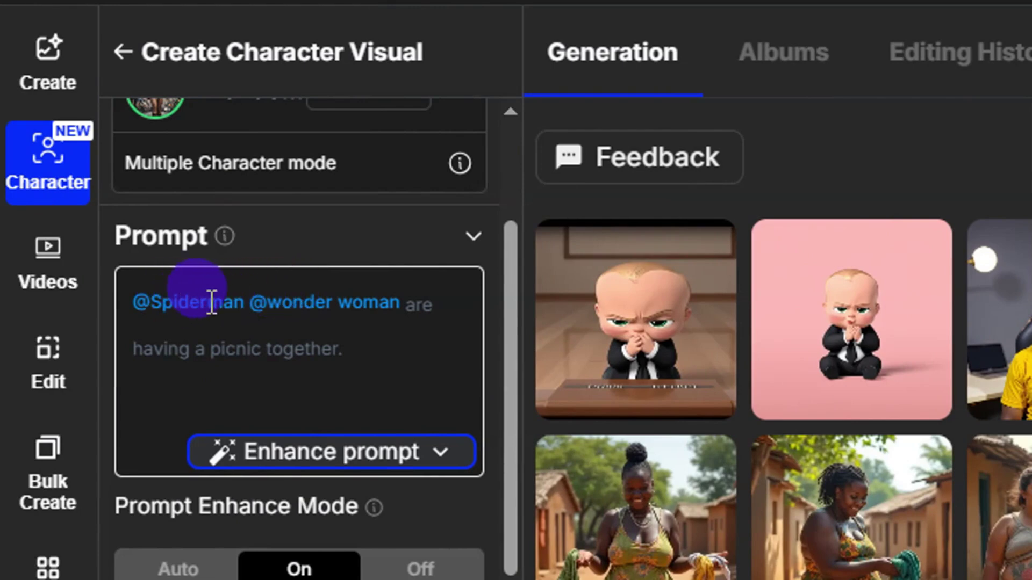
click(334, 305)
click(349, 339)
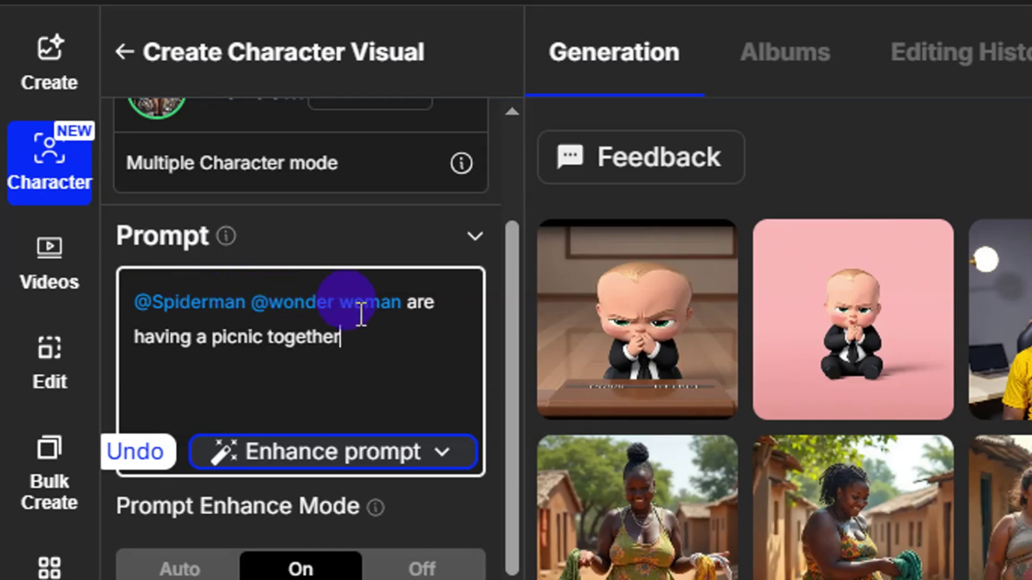
Keep the Landscape aspect ratio and set Number of Images to 3
scroll(327, 460, down, 2)
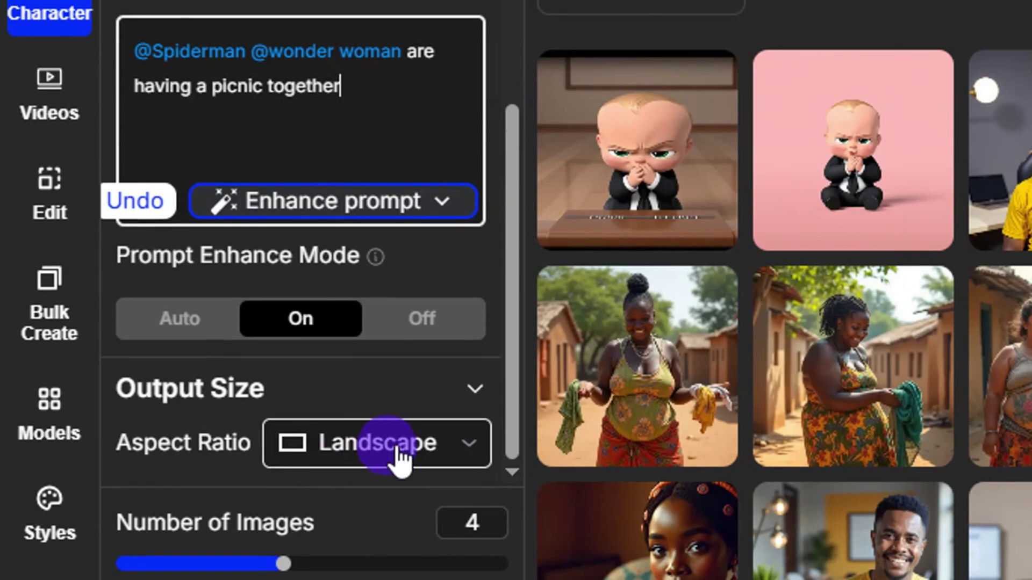
click(399, 450)
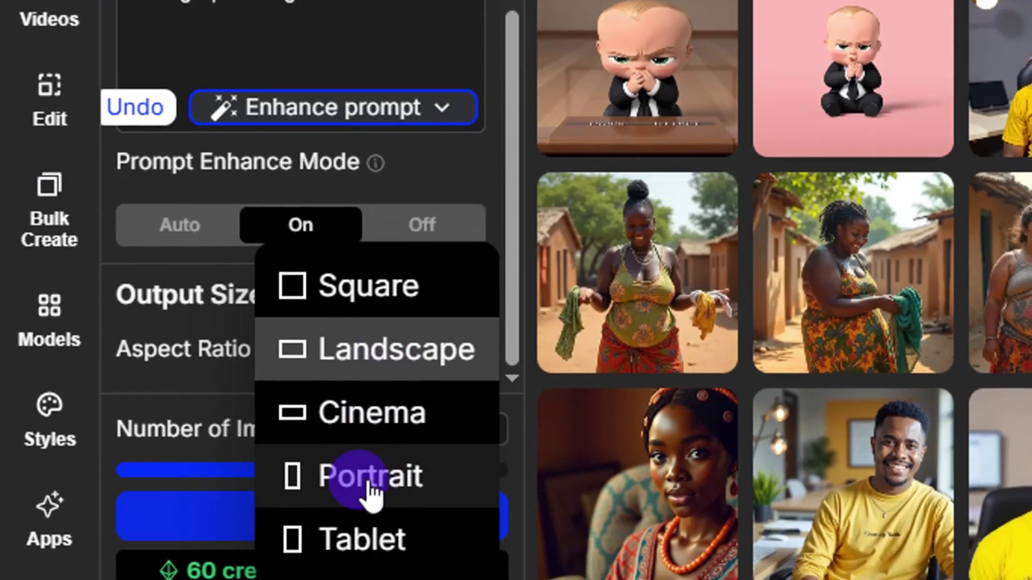
click(382, 360)
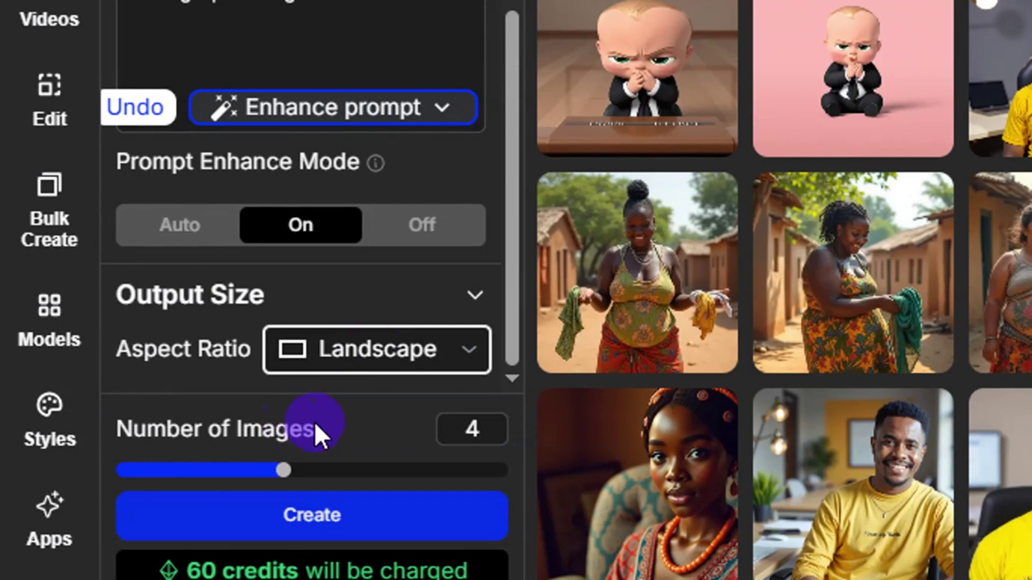
drag(283, 469, 254, 484)
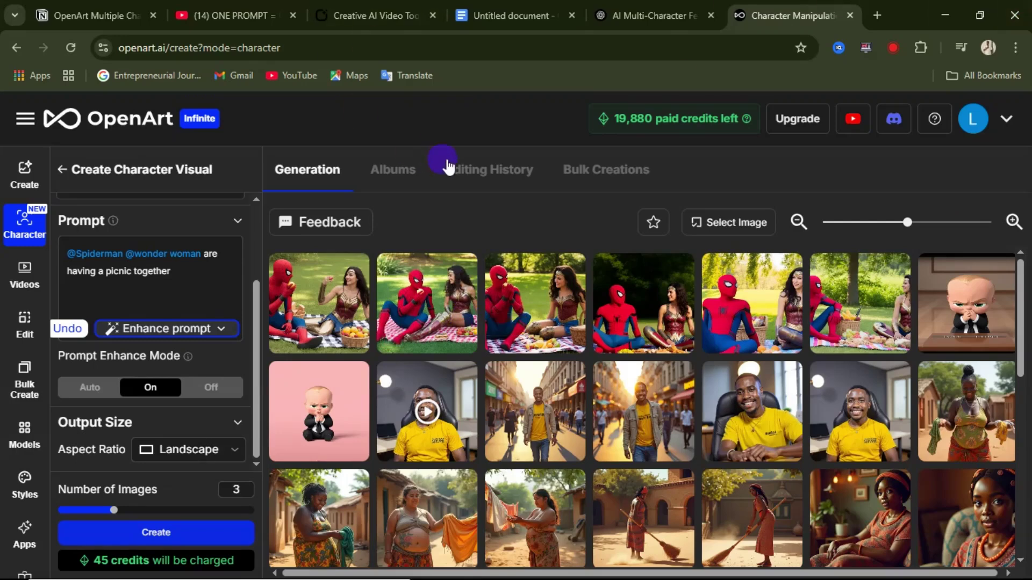
Browse the generated picnic images and download one as a JPG
click(422, 301)
scroll(408, 371, down, 3)
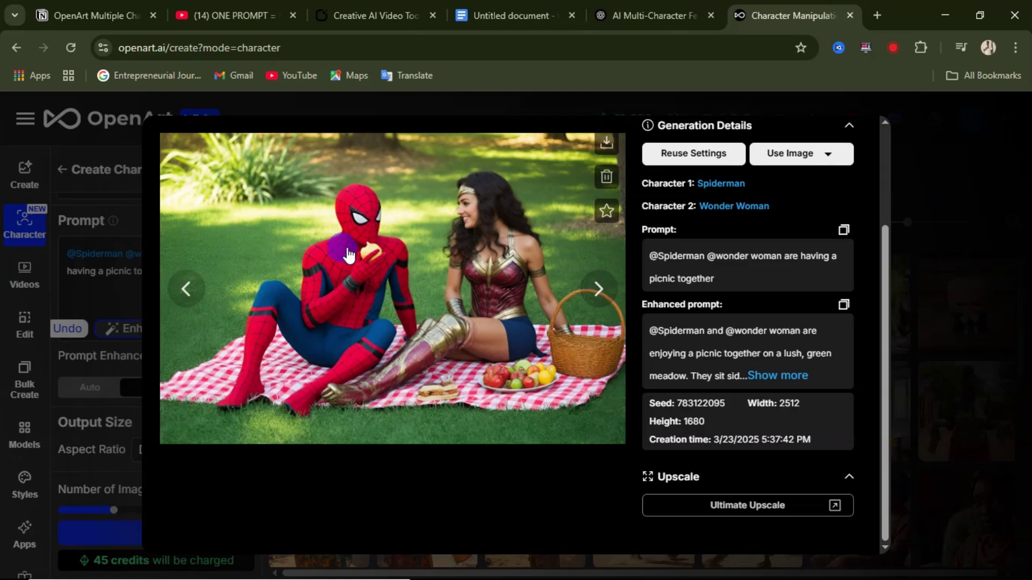
click(599, 290)
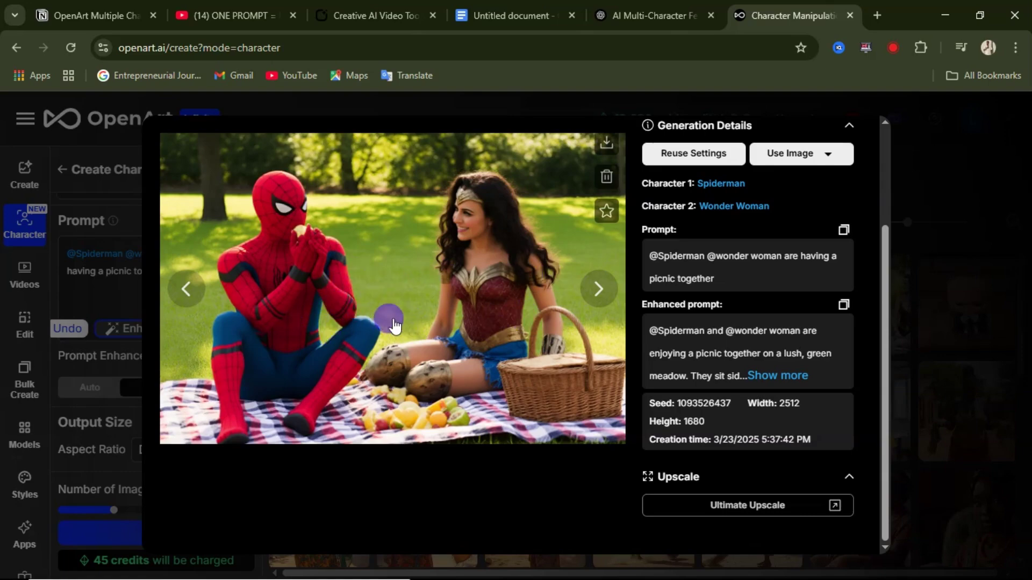
click(598, 290)
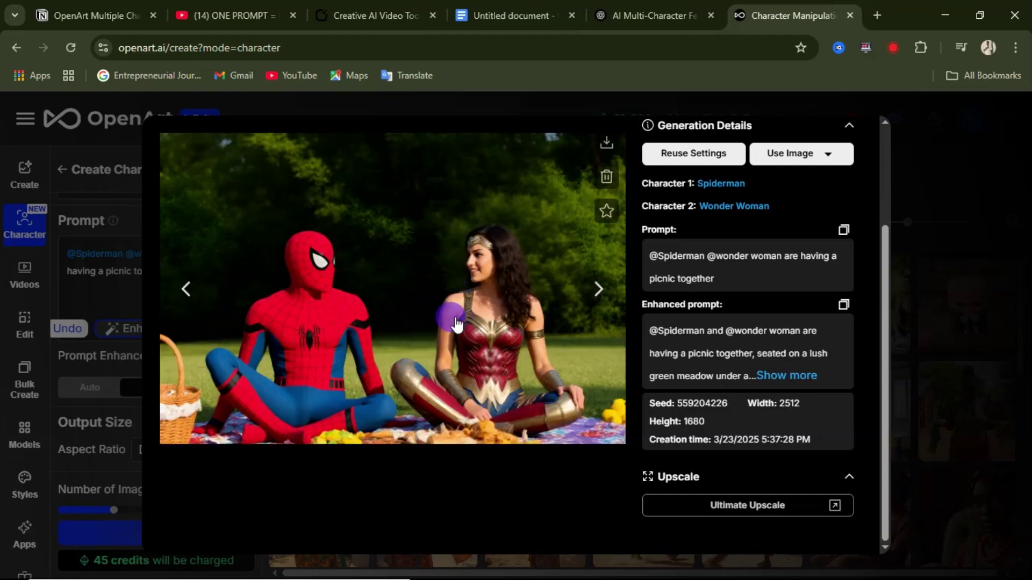
scroll(484, 341, up, 3)
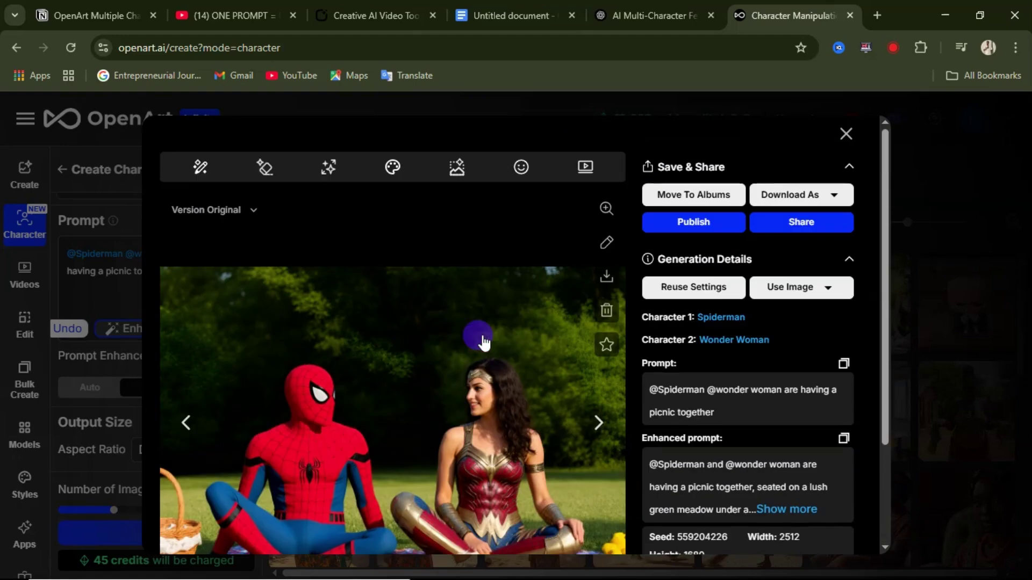
click(831, 198)
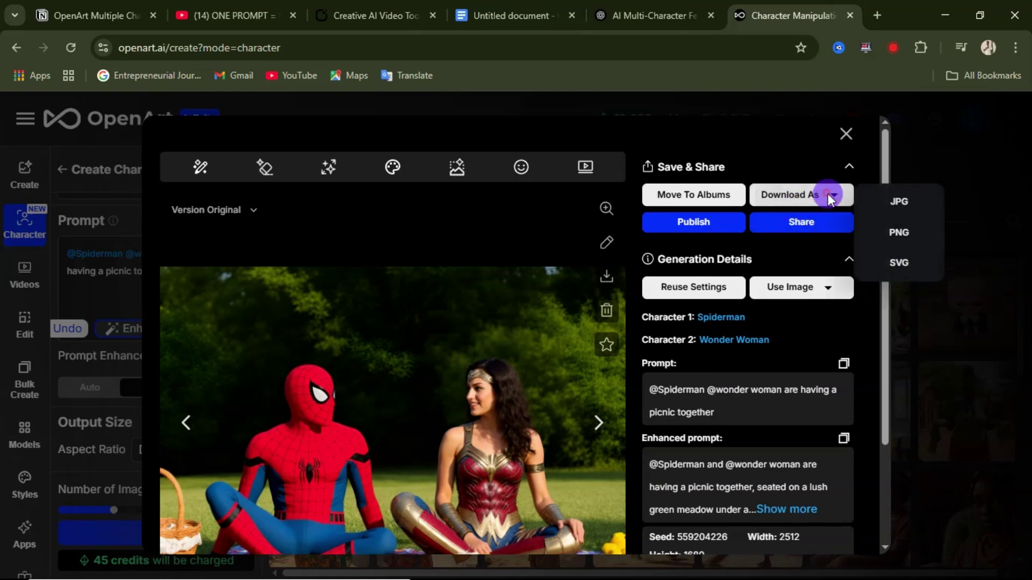
click(892, 203)
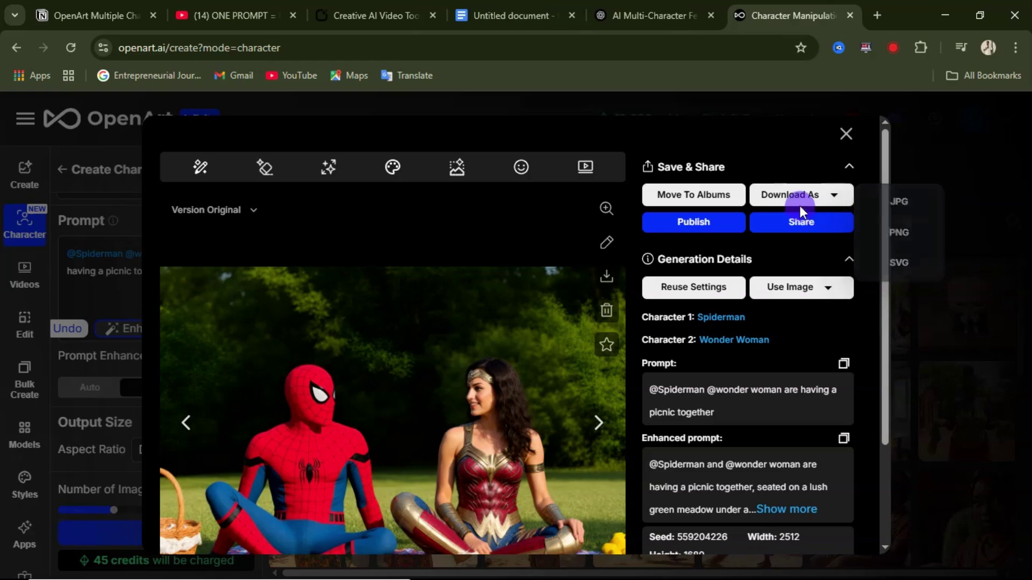
scroll(492, 328, down, 3)
scroll(494, 331, up, 3)
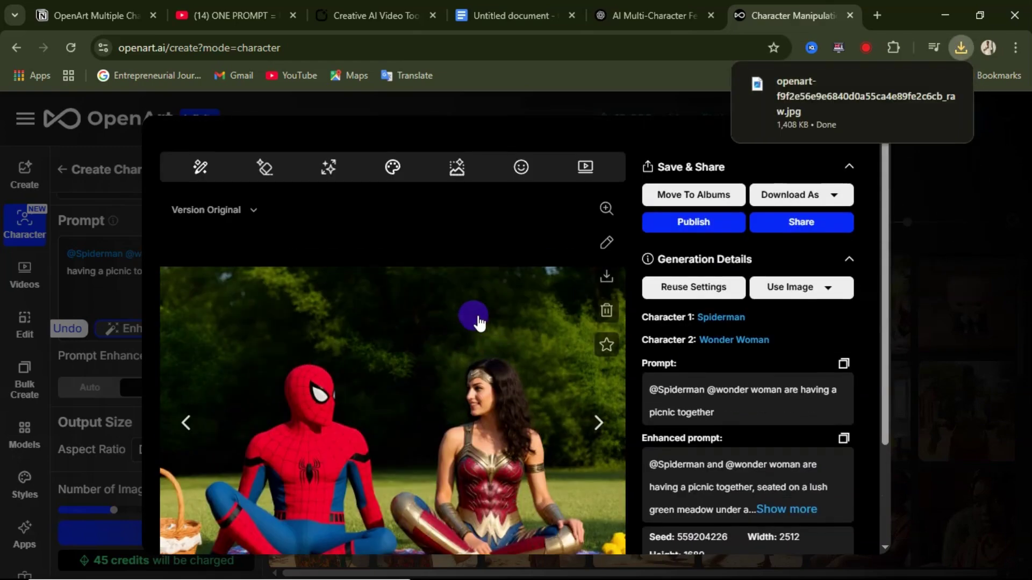
click(916, 226)
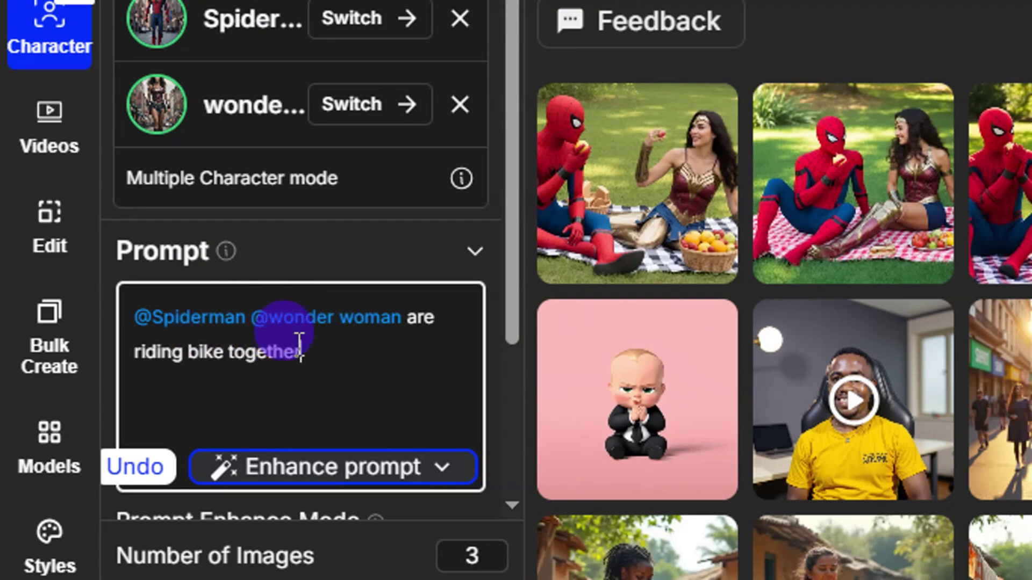
scroll(297, 346, down, 4)
scroll(304, 511, down, 3)
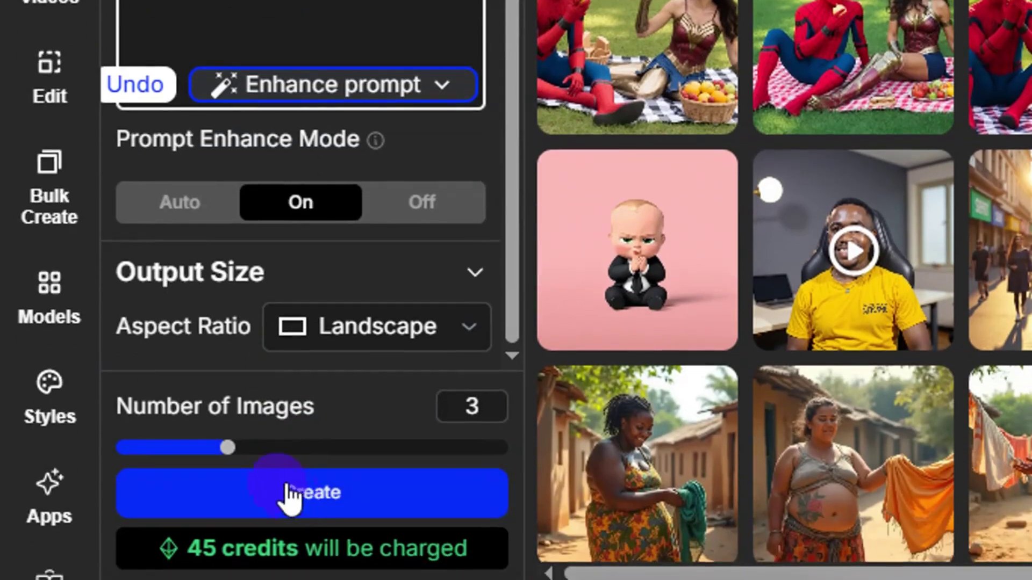
click(345, 488)
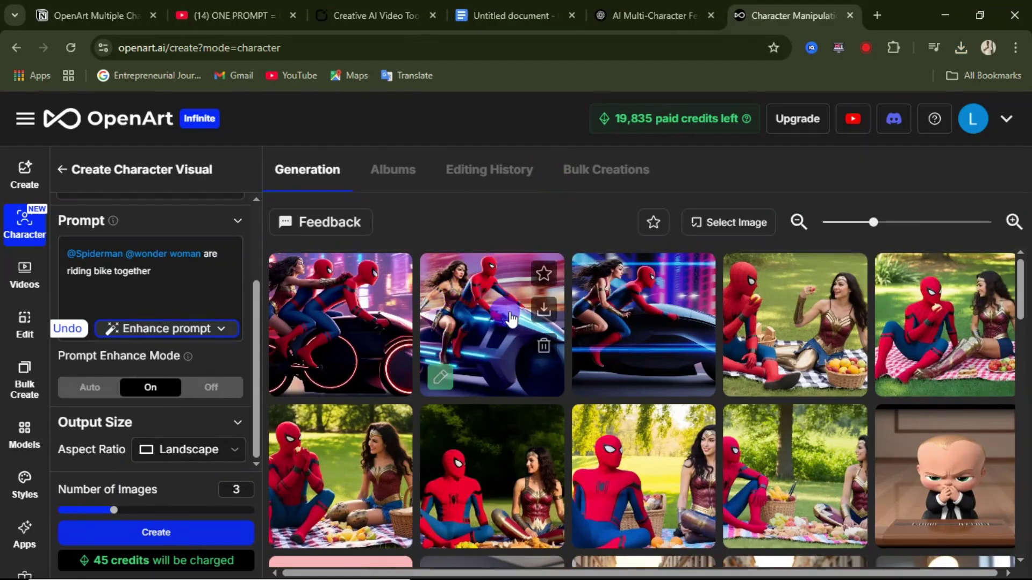
Open a bike-riding image, download it as a JPG, and close the viewer
click(481, 331)
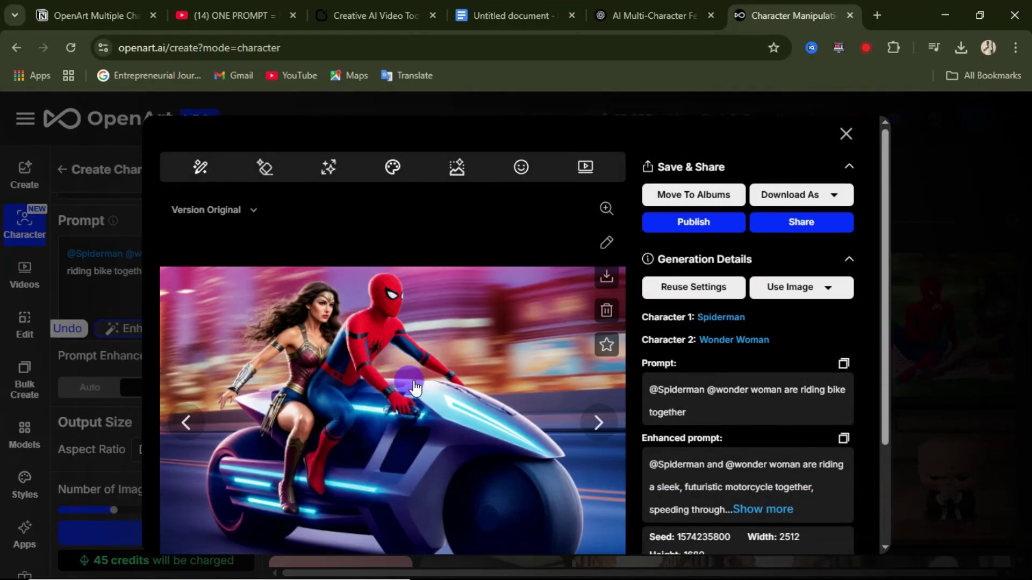
scroll(411, 382, down, 3)
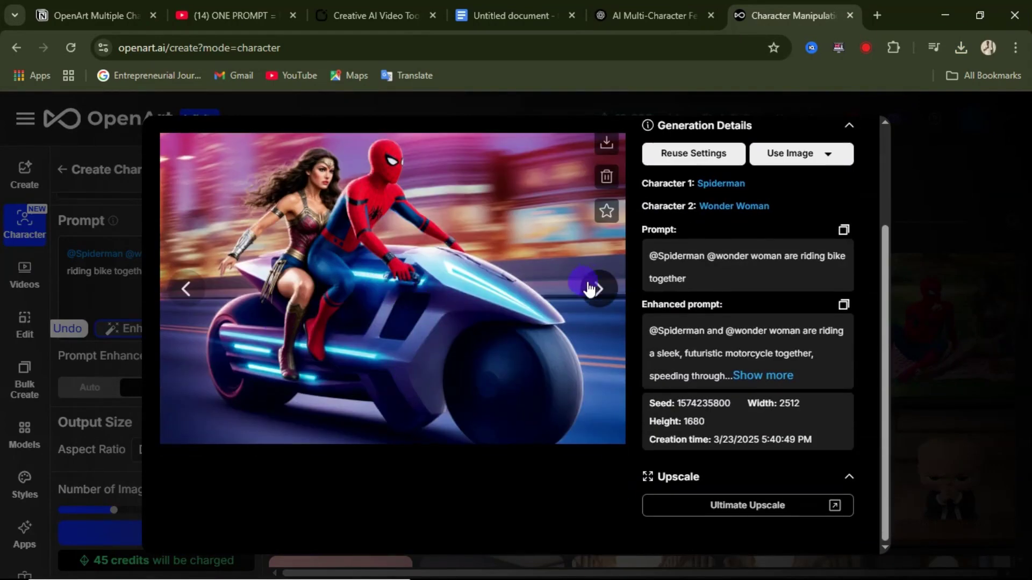
click(597, 290)
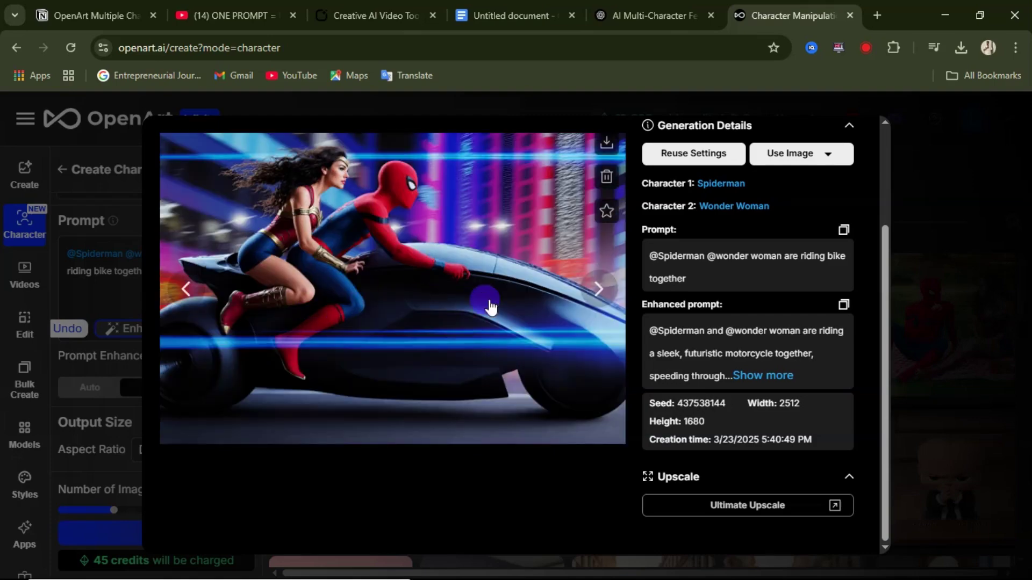
scroll(400, 295, up, 1)
scroll(400, 296, up, 2)
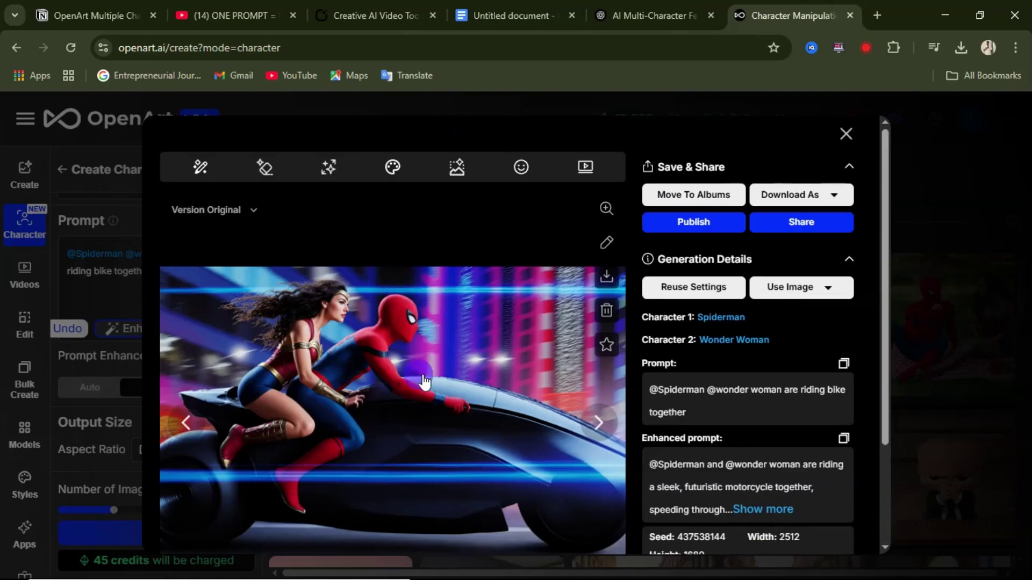
click(821, 197)
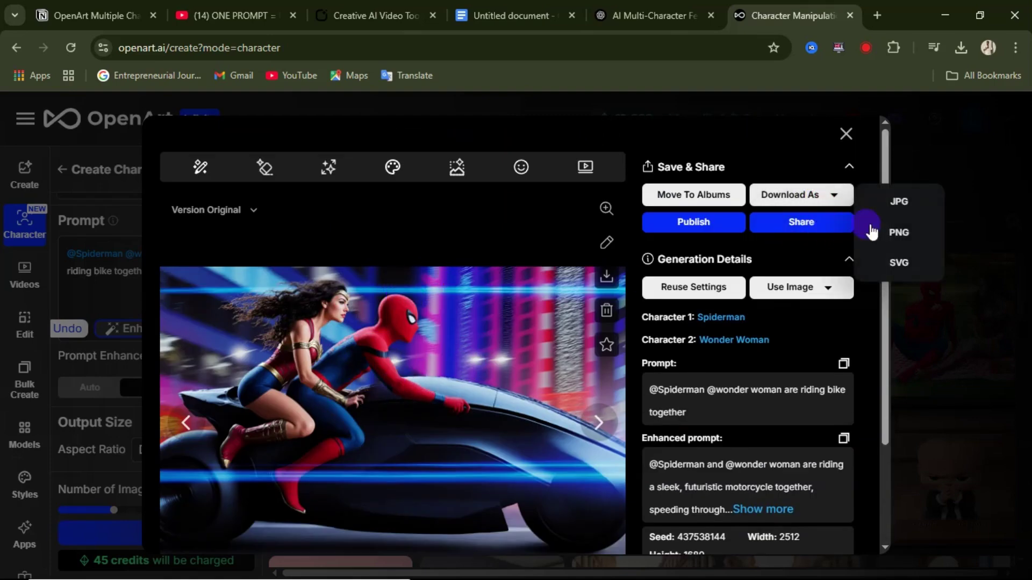
click(904, 209)
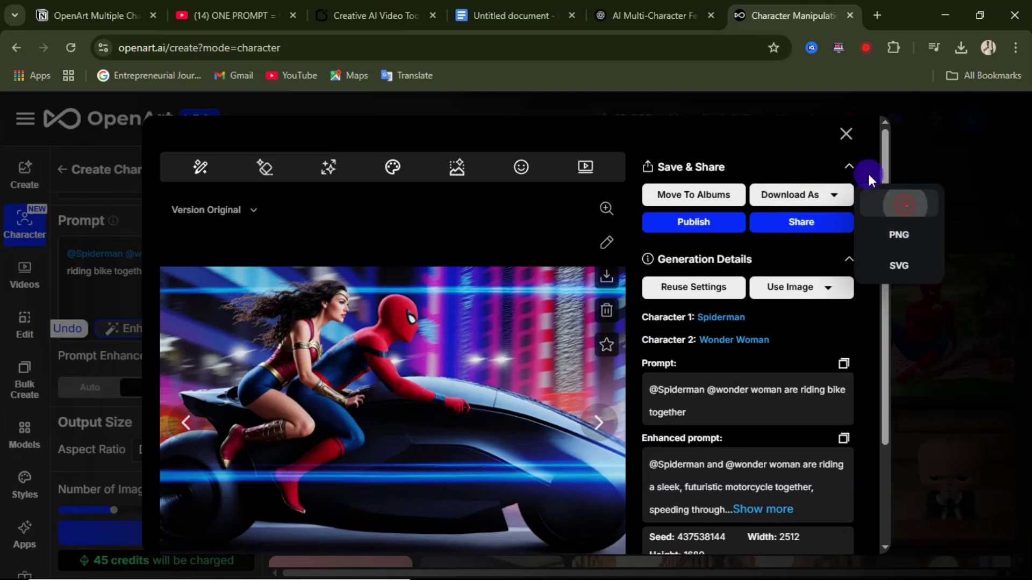
click(845, 133)
click(190, 291)
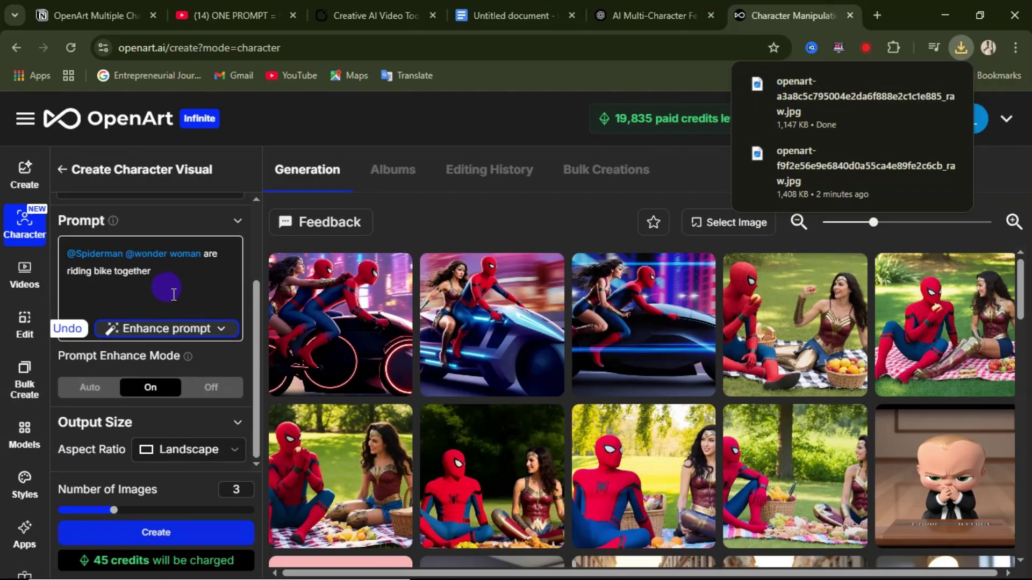
scroll(173, 295, up, 2)
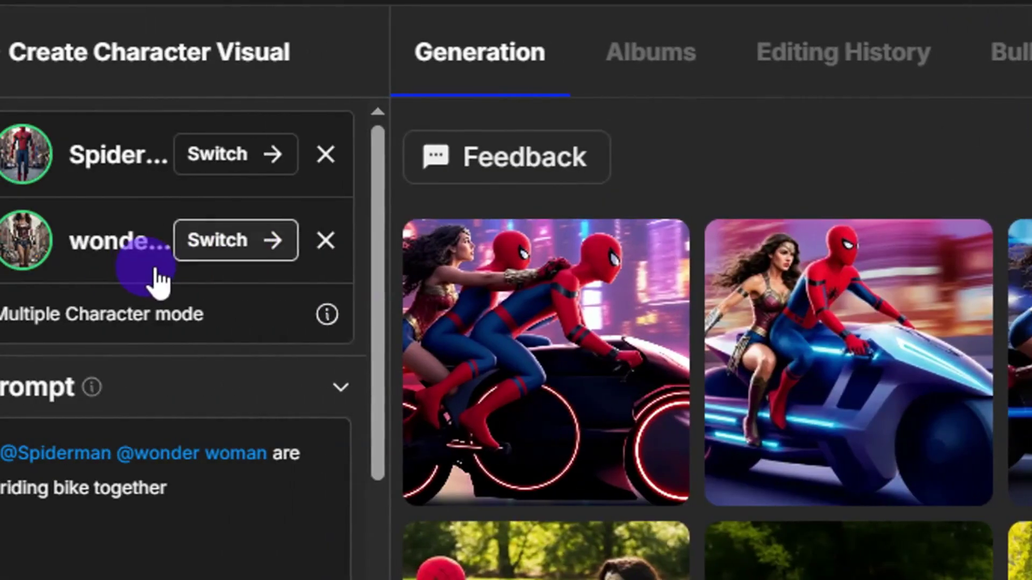
Replace the Wonder Woman character with Learnwithleesi from My Characters
click(109, 265)
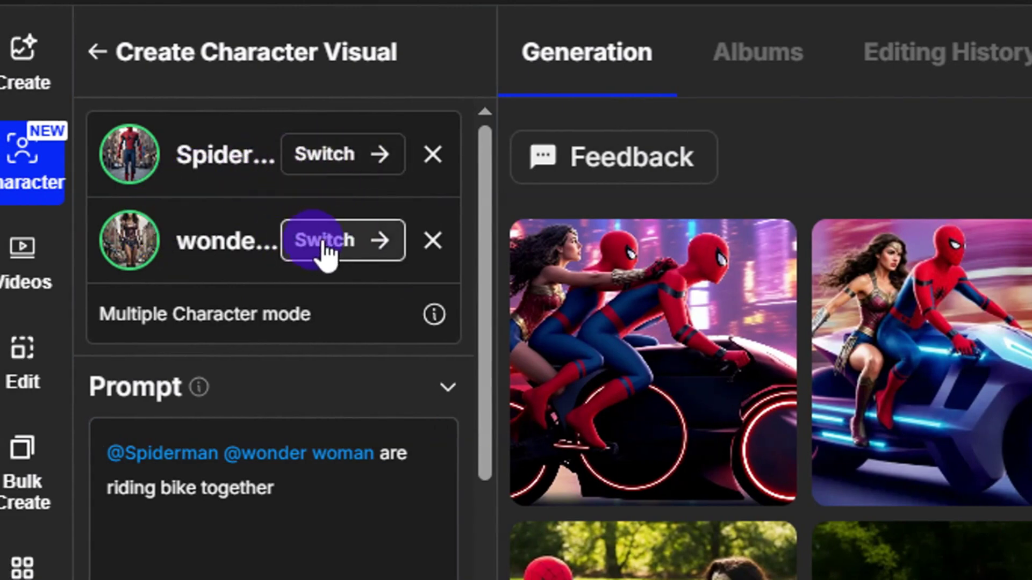
click(332, 244)
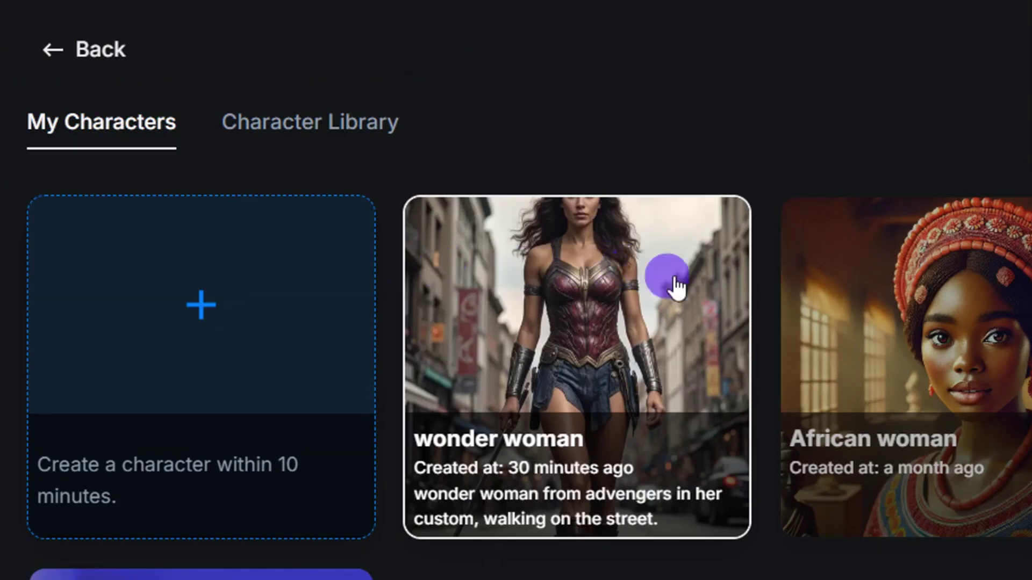
scroll(316, 345, down, 3)
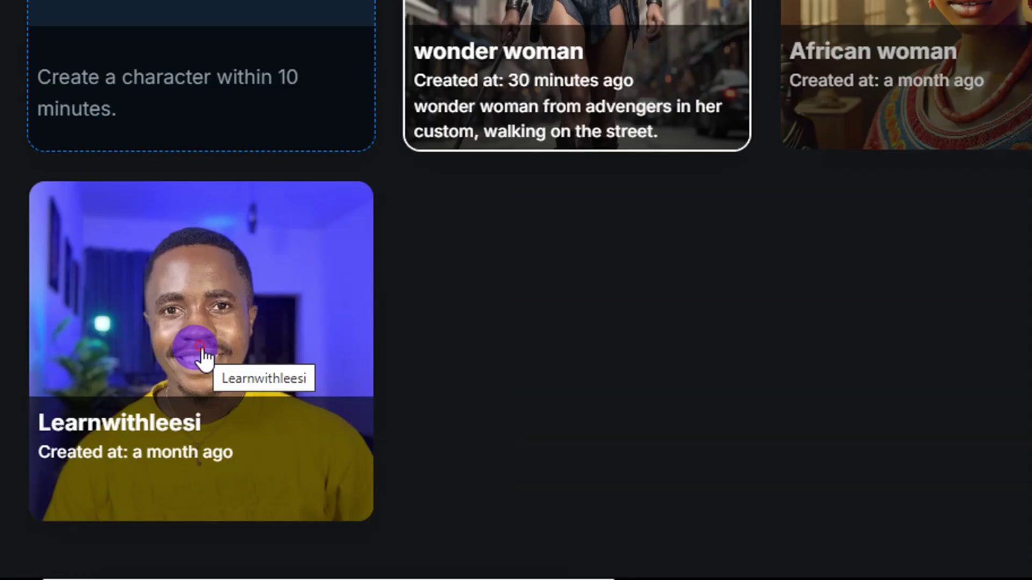
click(272, 294)
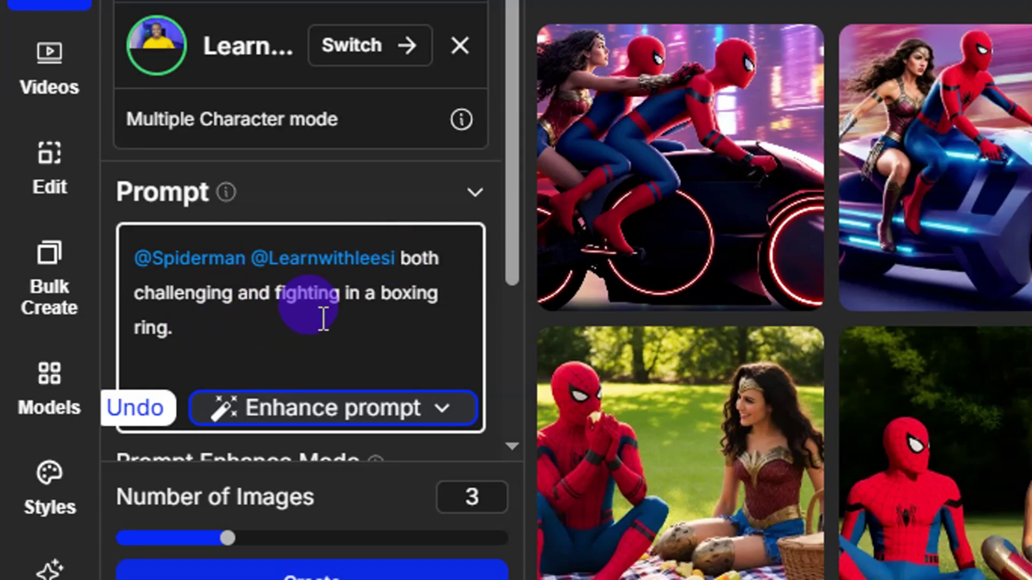
scroll(311, 333, down, 4)
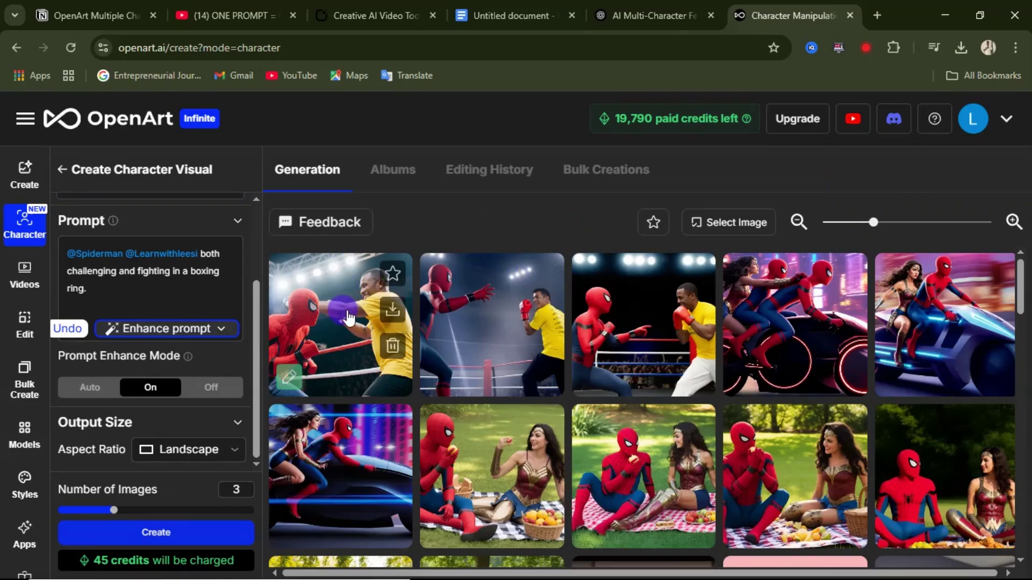
Download the first Spiderman vs Learnwithleesi boxing image as a JPG and return to the gallery
click(348, 318)
scroll(430, 349, down, 3)
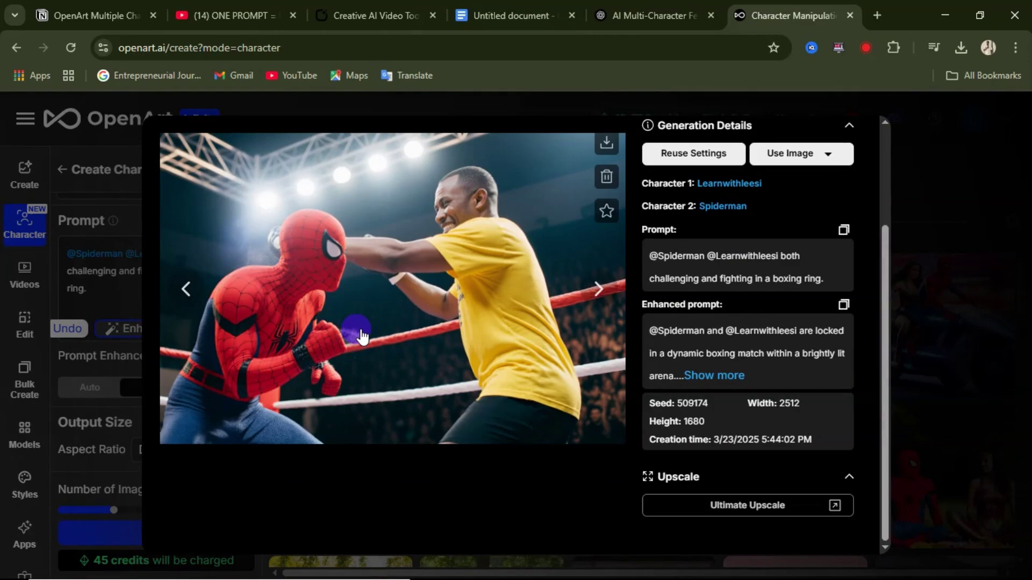
scroll(435, 319, up, 1)
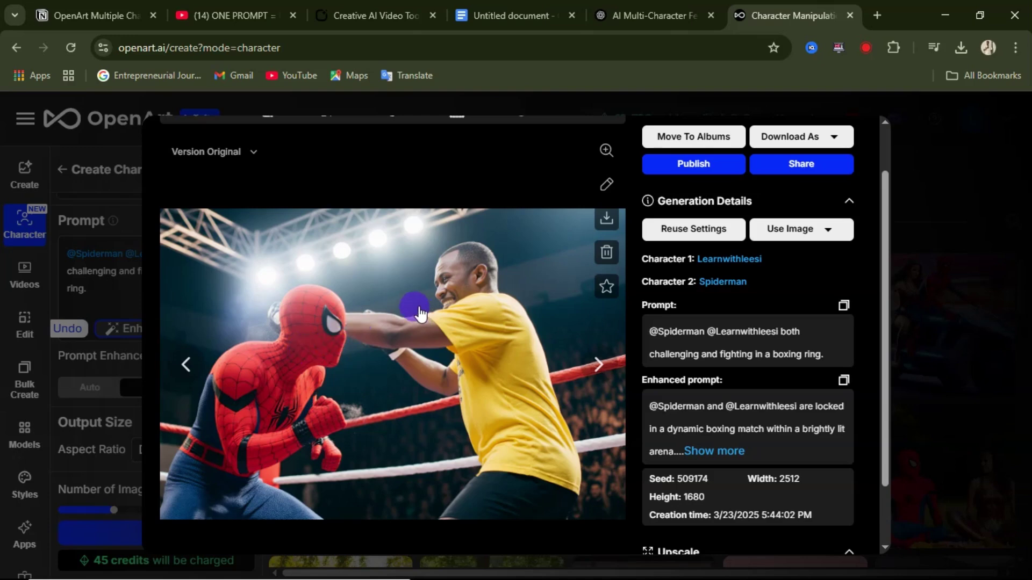
scroll(430, 344, up, 1)
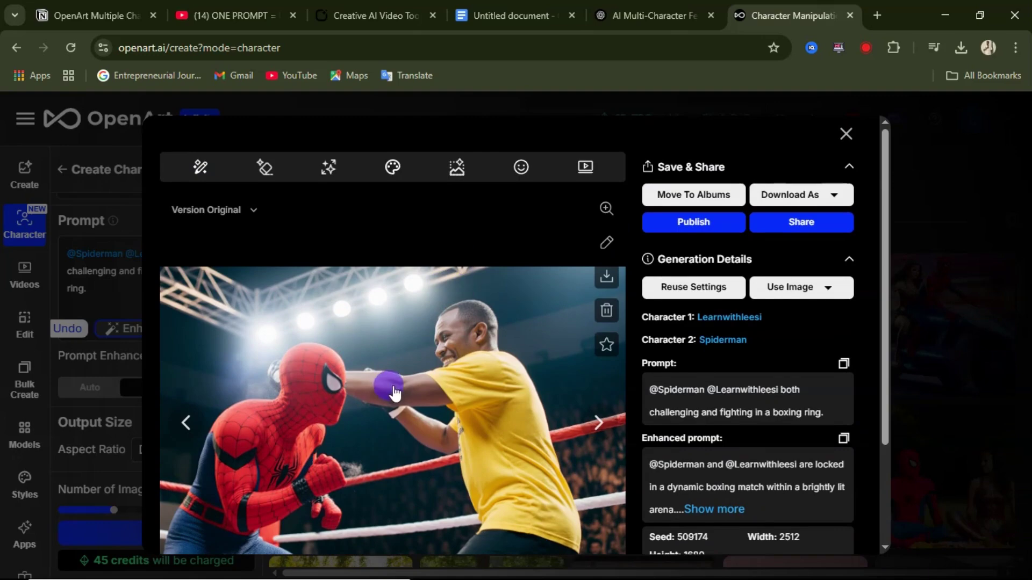
click(832, 195)
click(897, 202)
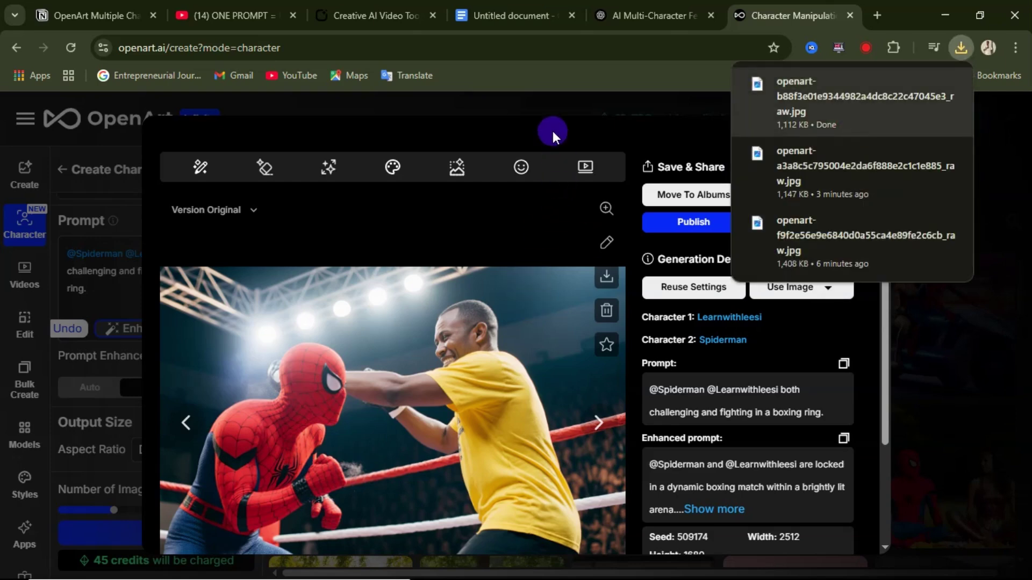
click(552, 131)
click(845, 131)
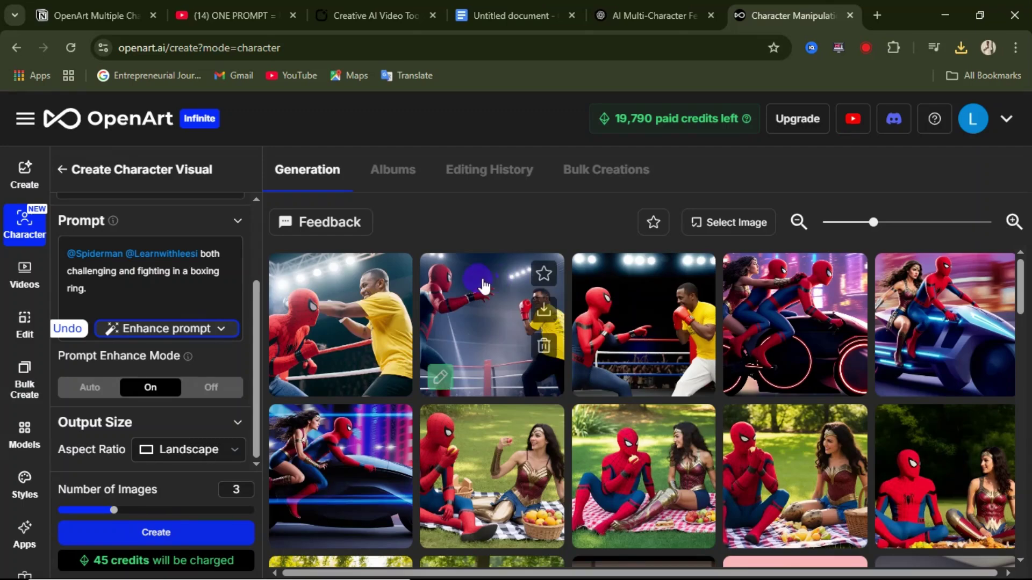
Open the third boxing image and launch Image to Video from its viewer
click(626, 314)
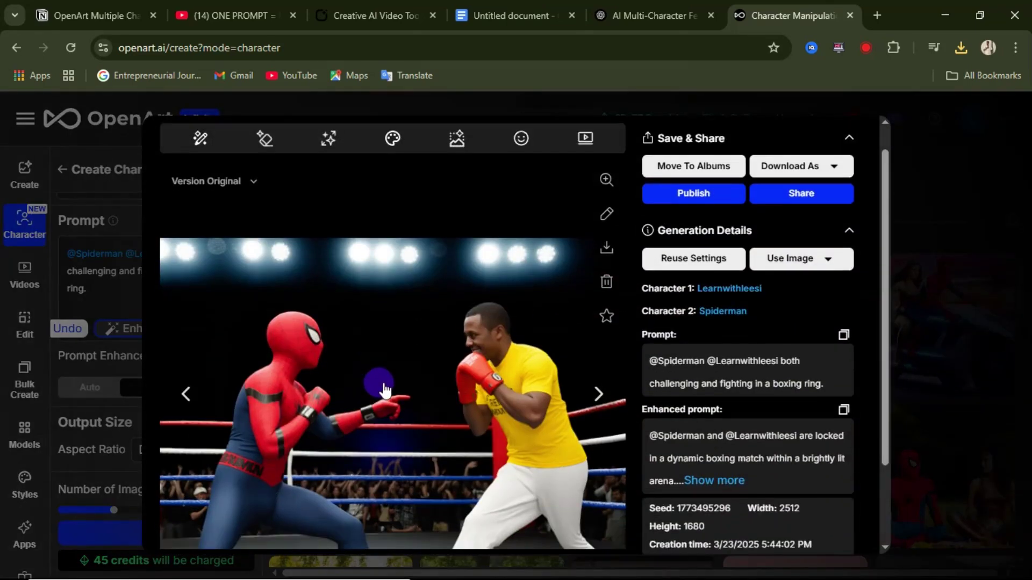
scroll(425, 355, down, 2)
scroll(592, 291, up, 2)
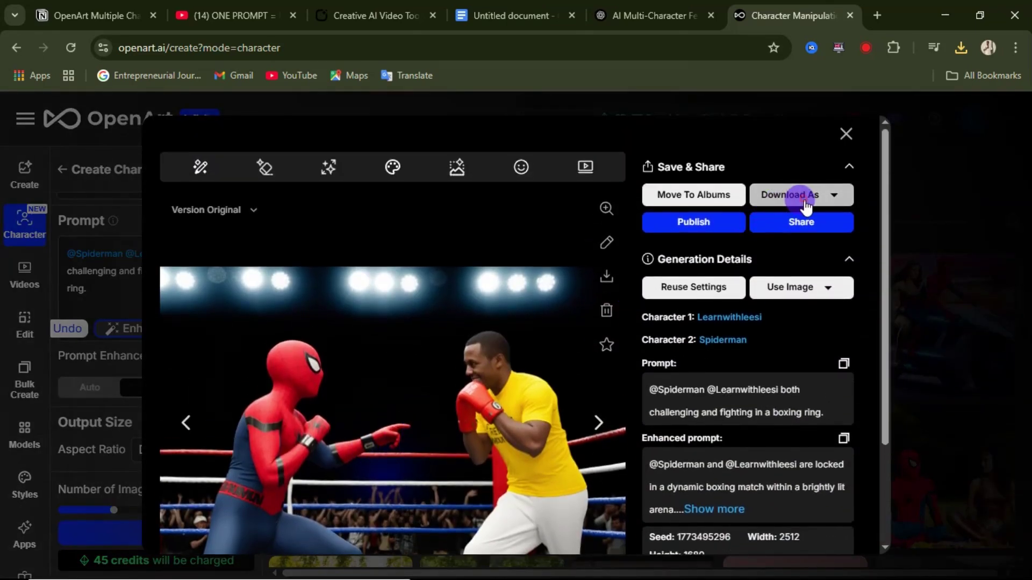
click(834, 195)
click(417, 329)
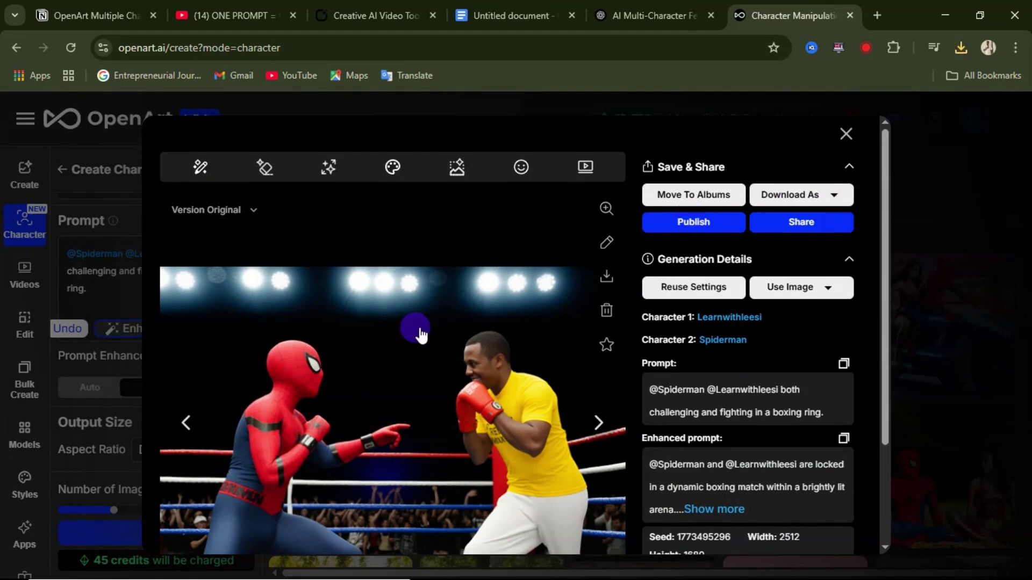
scroll(420, 334, down, 2)
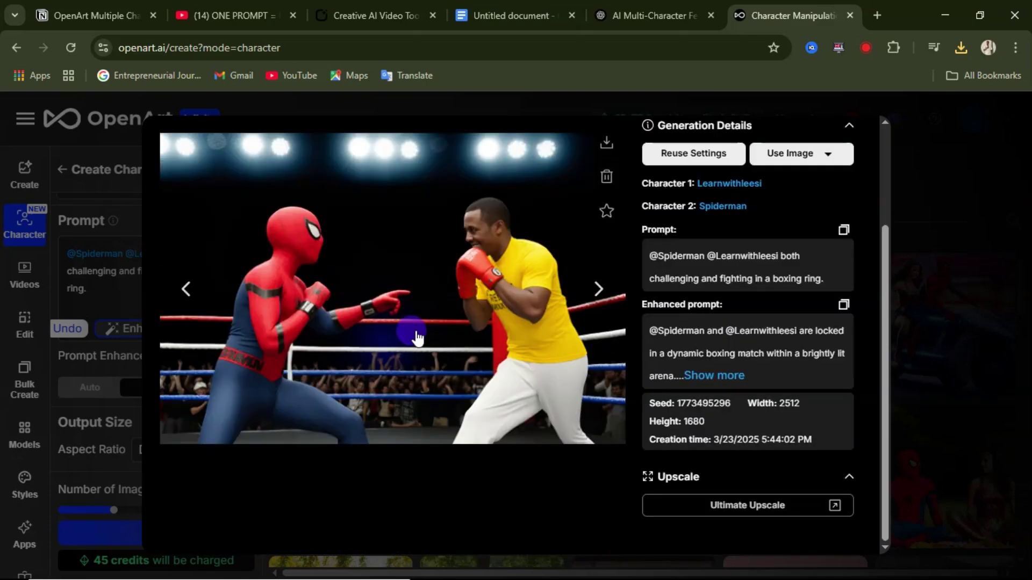
scroll(417, 338, up, 1)
scroll(417, 337, up, 1)
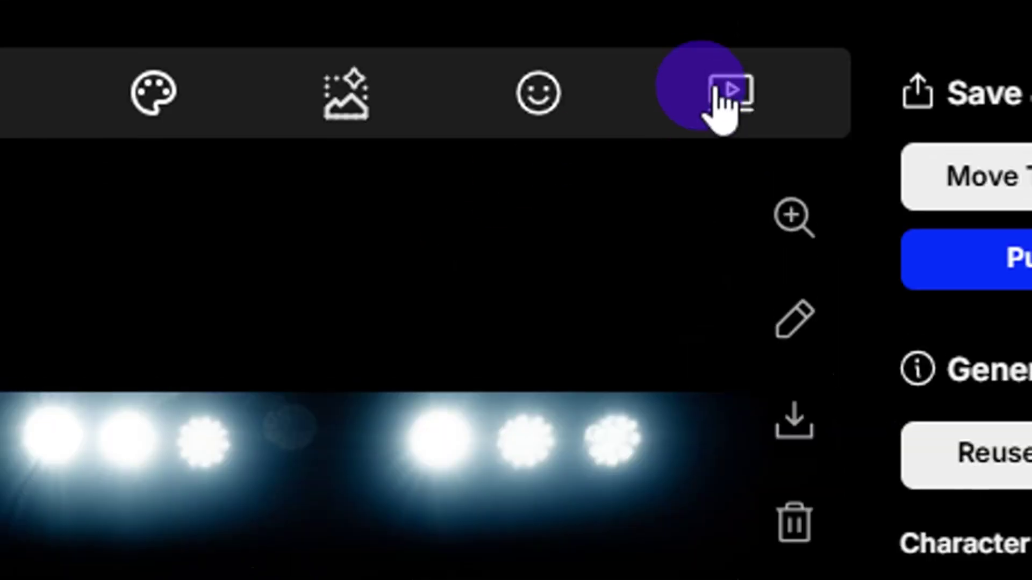
click(586, 167)
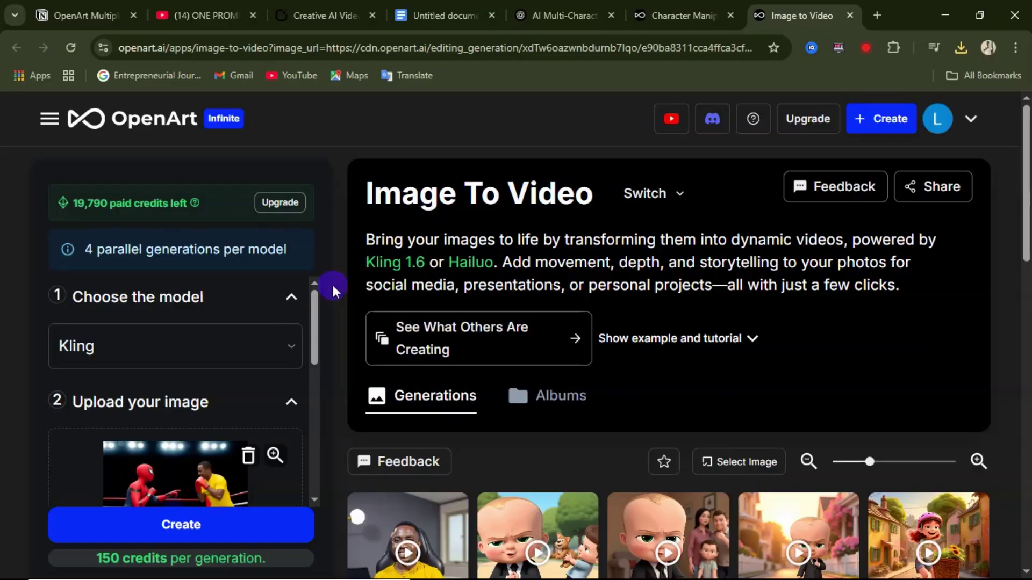
Open the full Image To Video page for the Spider-Man boxing image
click(243, 283)
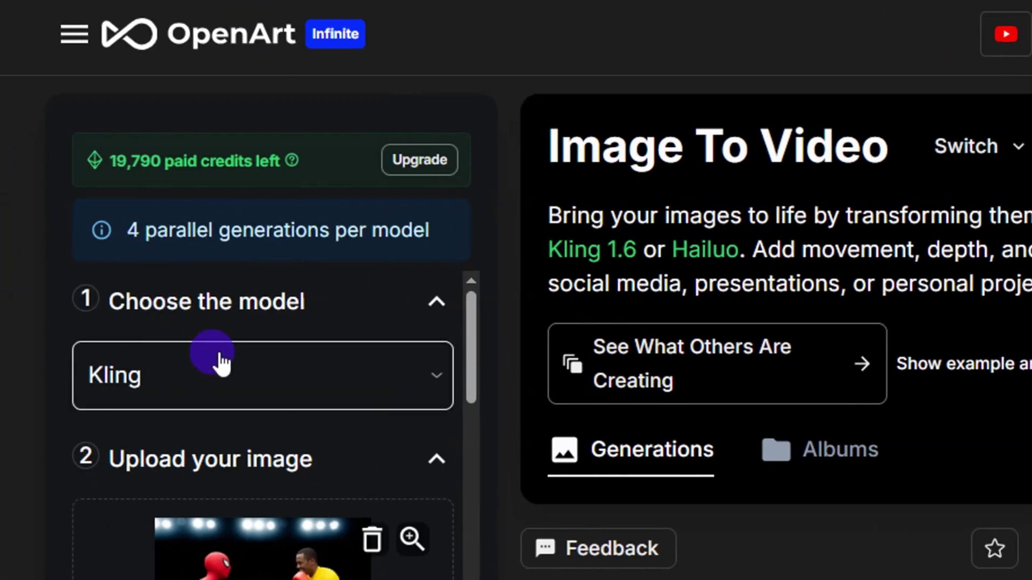
scroll(226, 376, down, 5)
scroll(237, 392, up, 5)
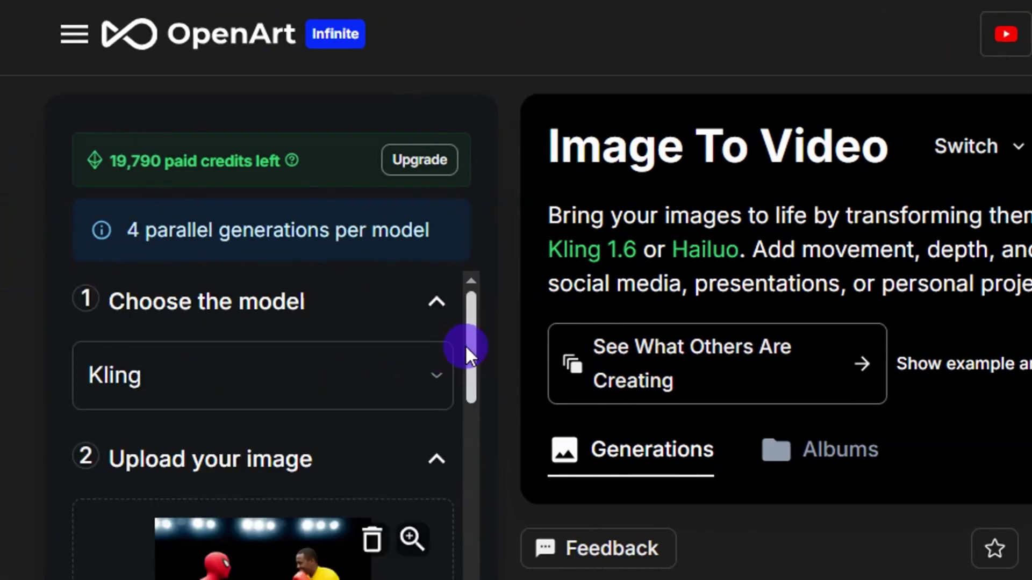
drag(465, 345, 455, 409)
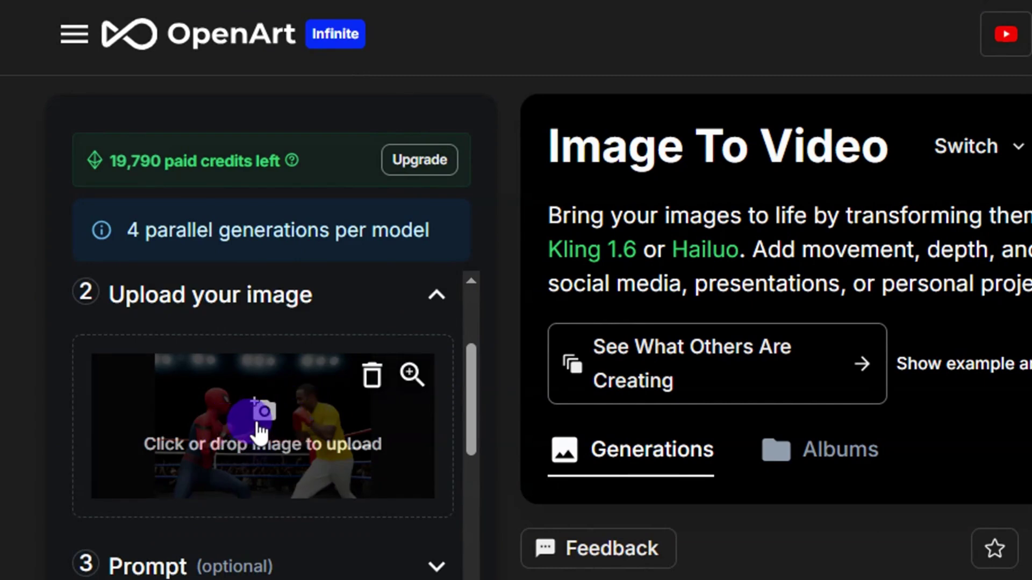
scroll(253, 398, up, 3)
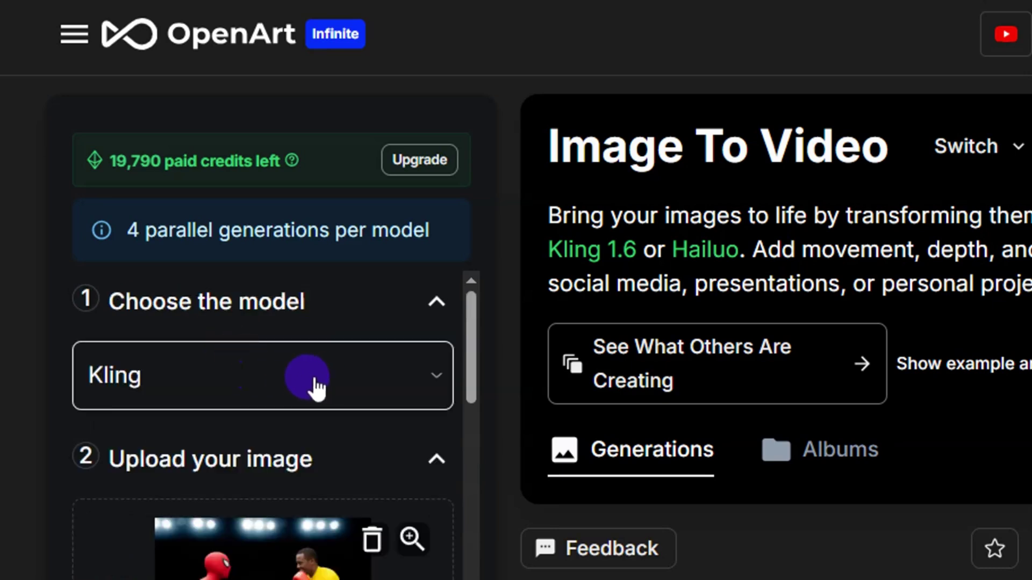
Keep the Kling model at 5s and Standard quality, and start generating the video
click(391, 374)
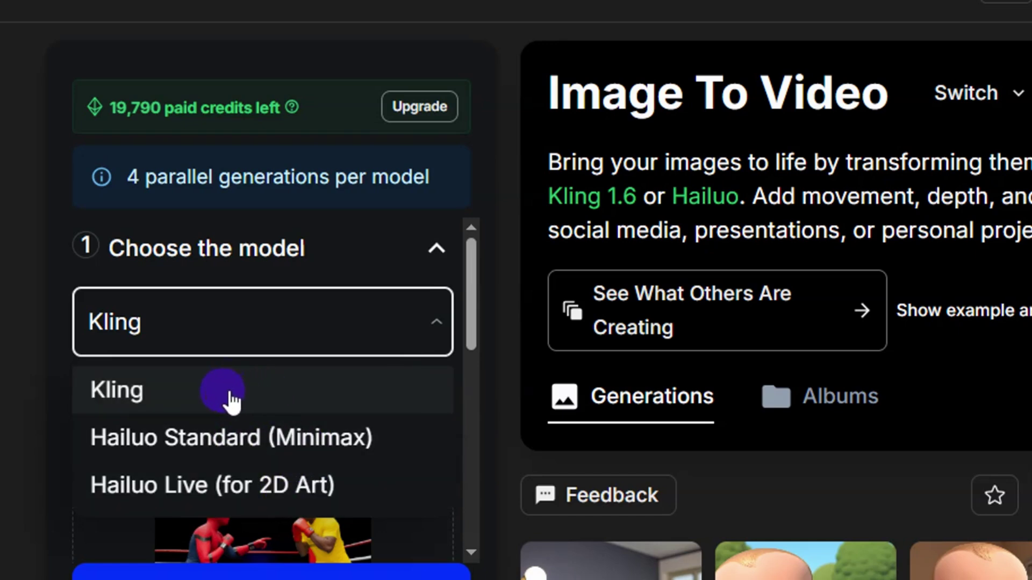
click(251, 398)
drag(477, 245, 462, 466)
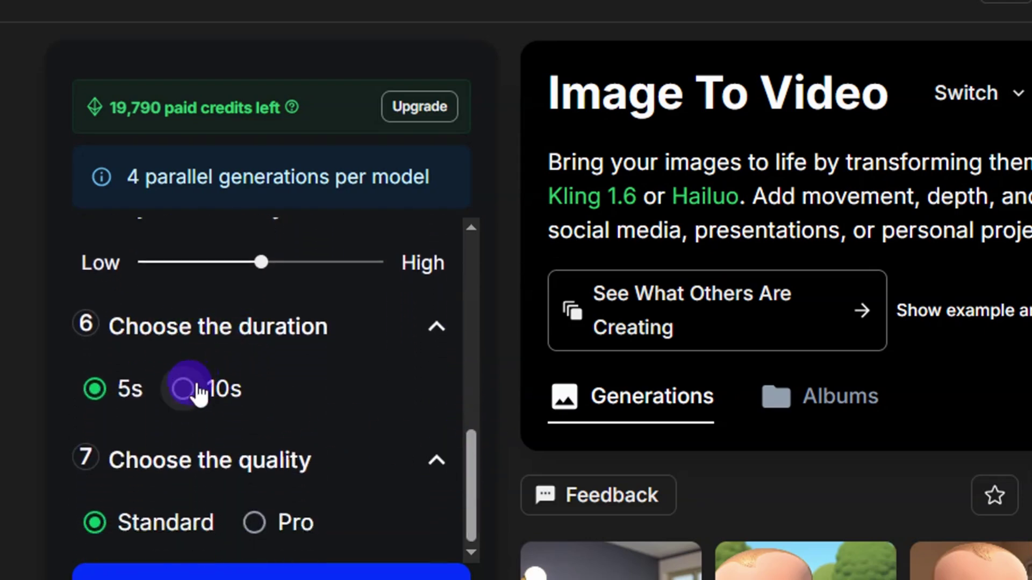
scroll(290, 414, down, 2)
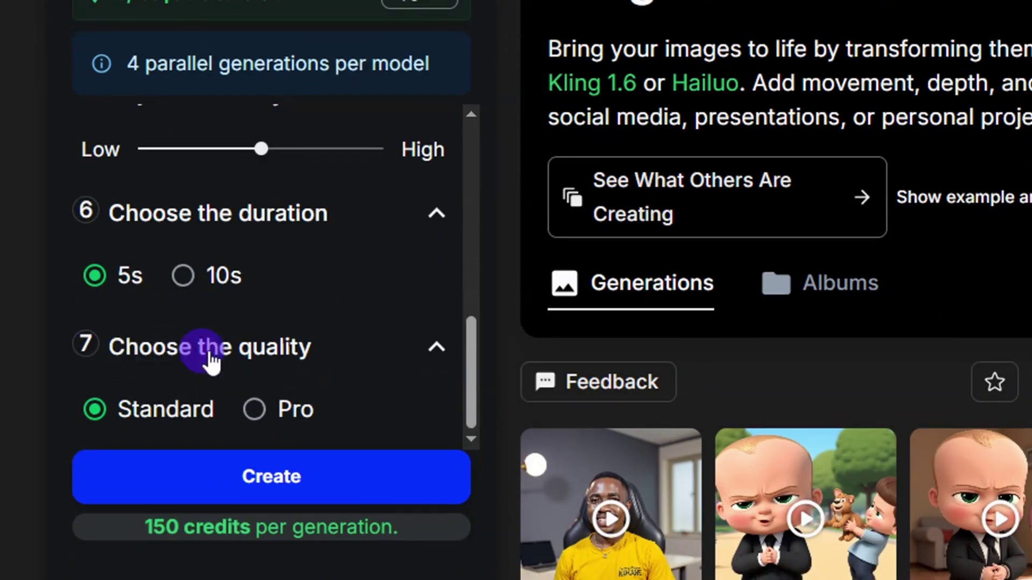
click(115, 422)
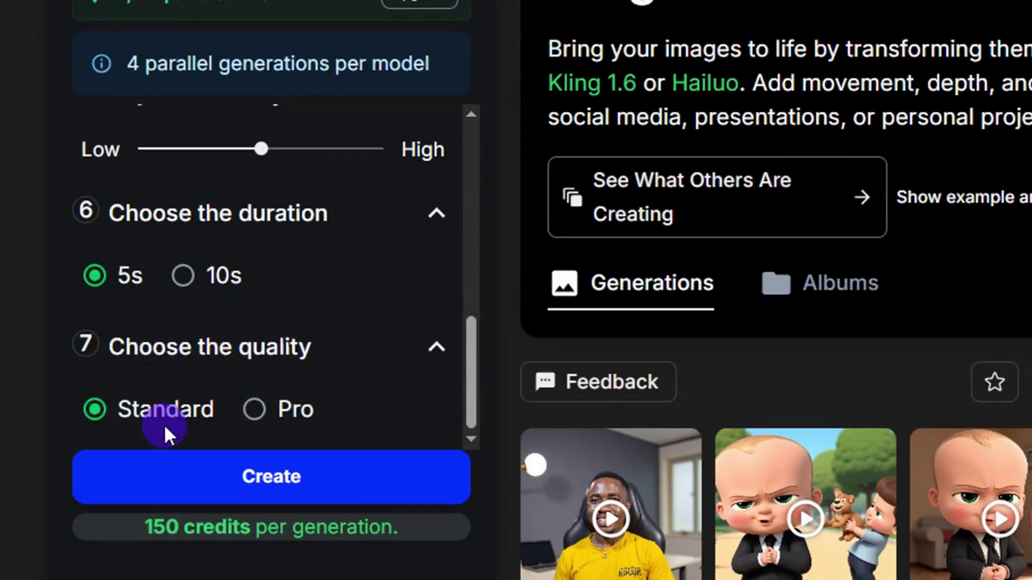
click(279, 477)
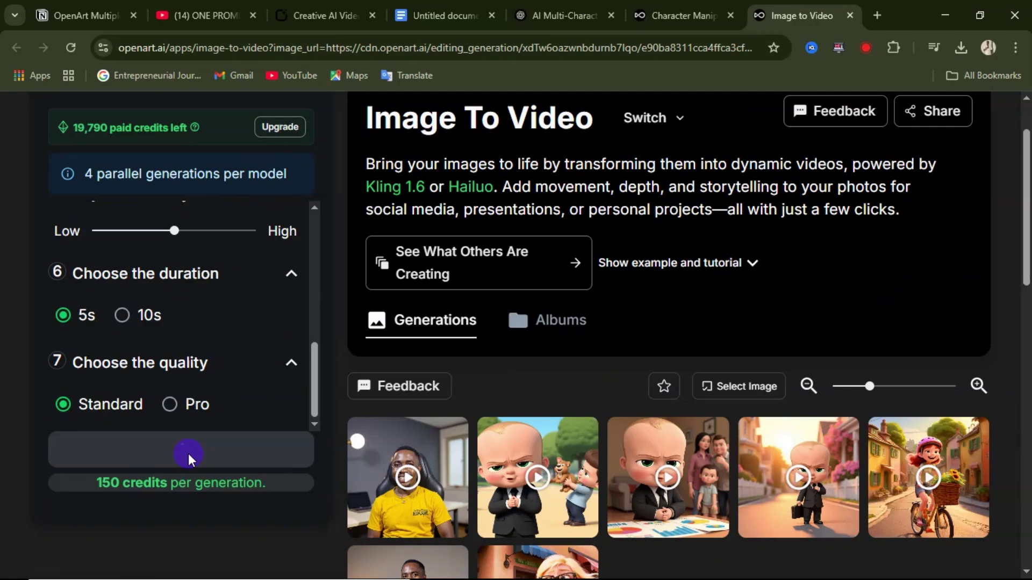
Play the new Kling boxing video and download it as an MP4
scroll(359, 344, down, 4)
click(360, 344)
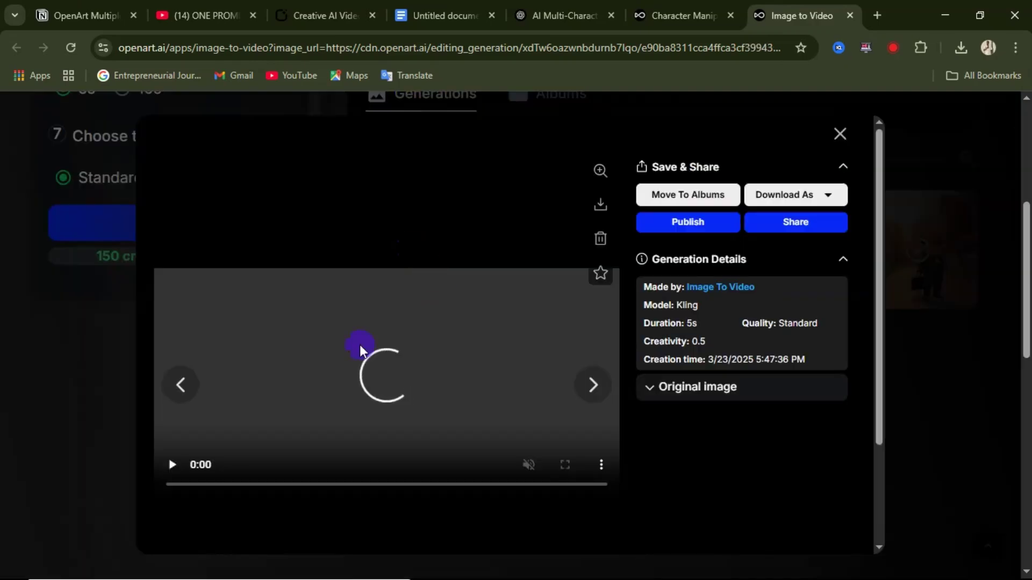
click(347, 353)
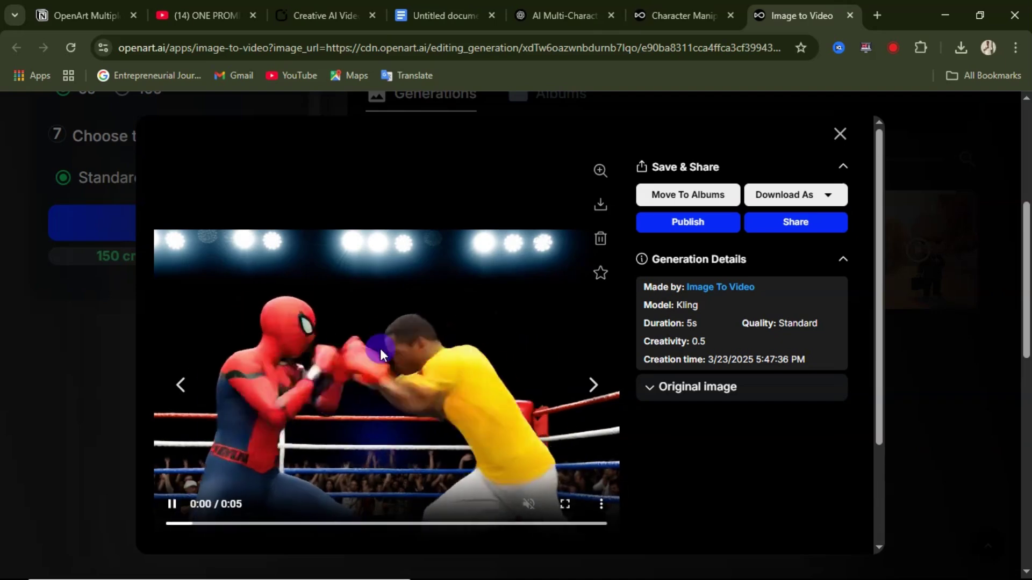
scroll(420, 361, down, 2)
scroll(417, 359, up, 2)
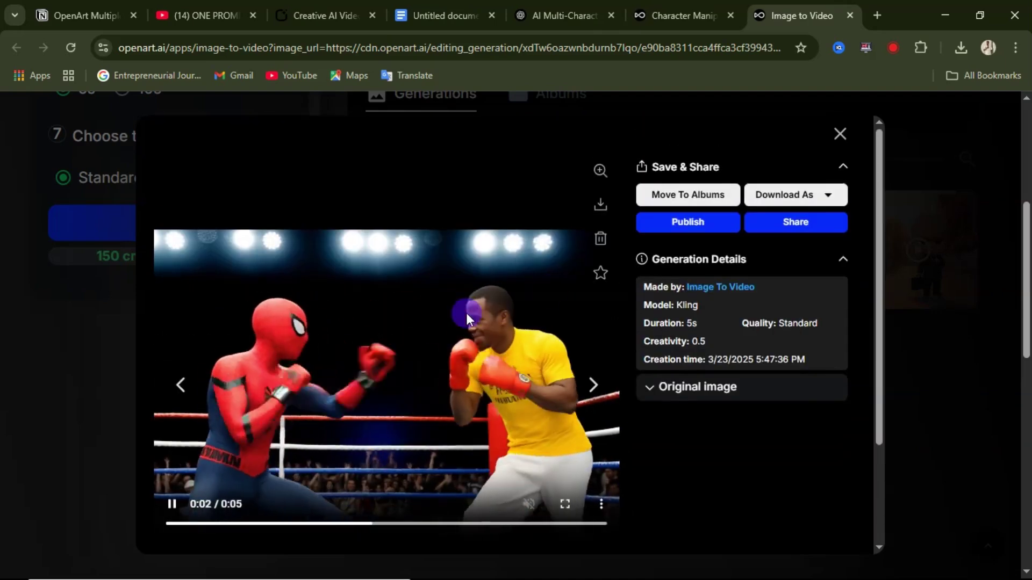
click(818, 196)
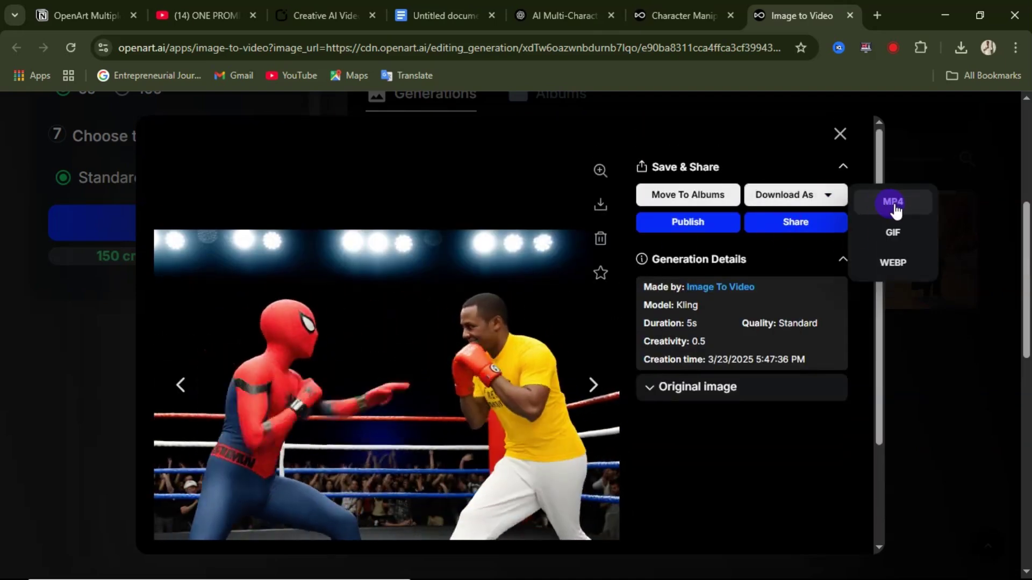
click(893, 207)
click(891, 205)
scroll(327, 343, down, 4)
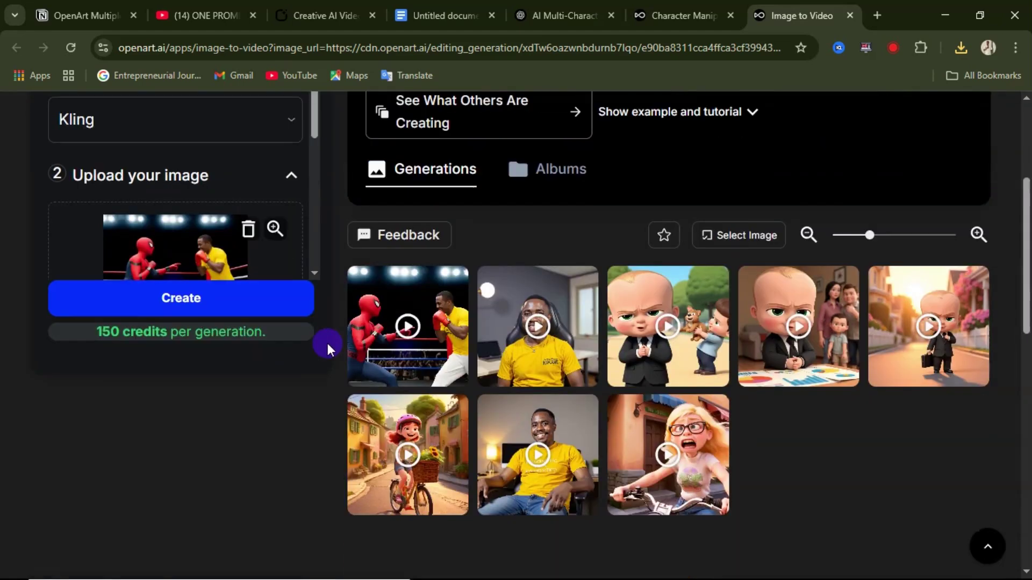
scroll(327, 344, up, 2)
drag(315, 208, 317, 228)
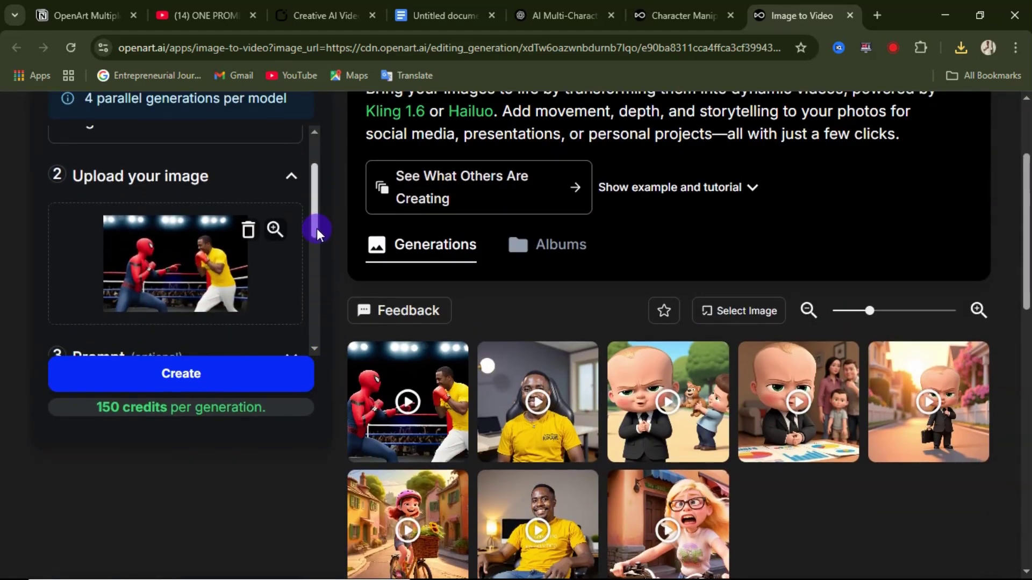
Upload the Spider-Man picnic image from Downloads and generate a new video from it
click(172, 261)
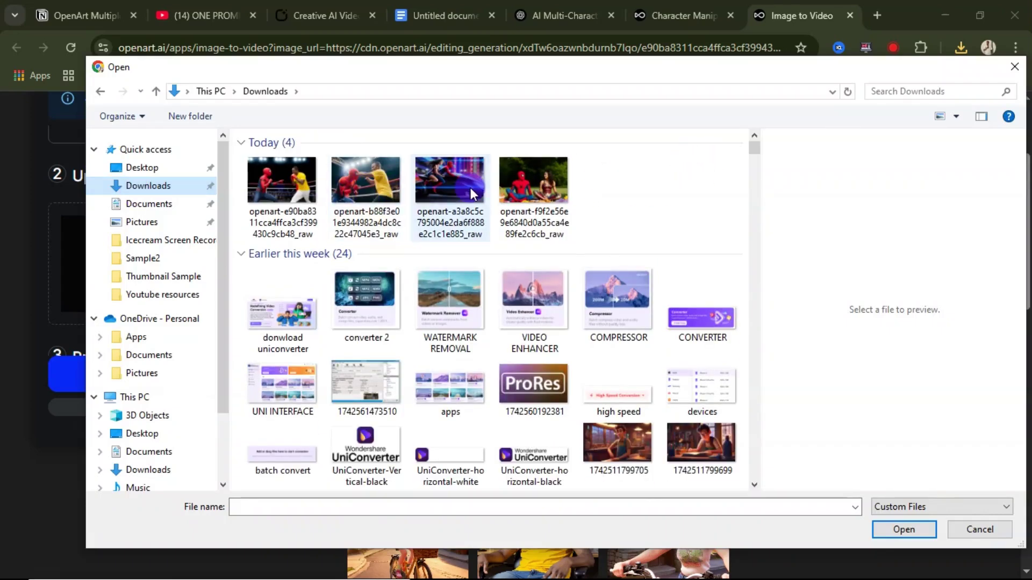
click(533, 188)
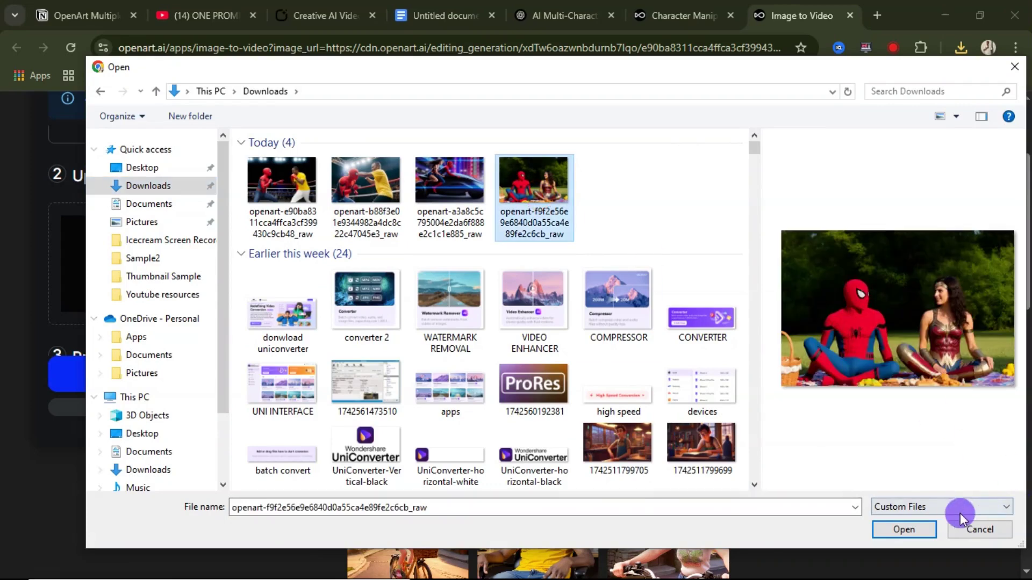
click(904, 530)
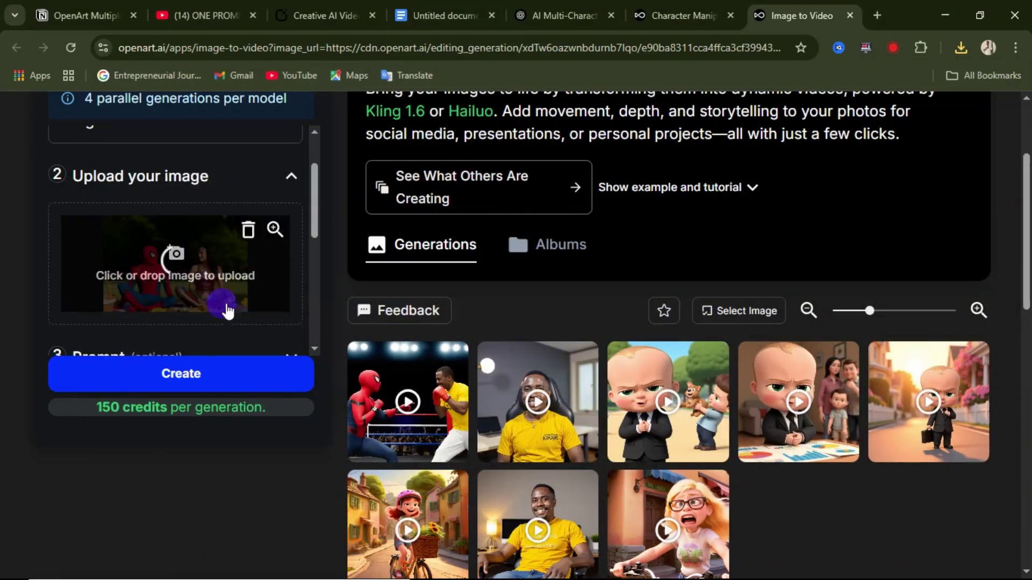
scroll(237, 285, down, 5)
scroll(211, 351, up, 1)
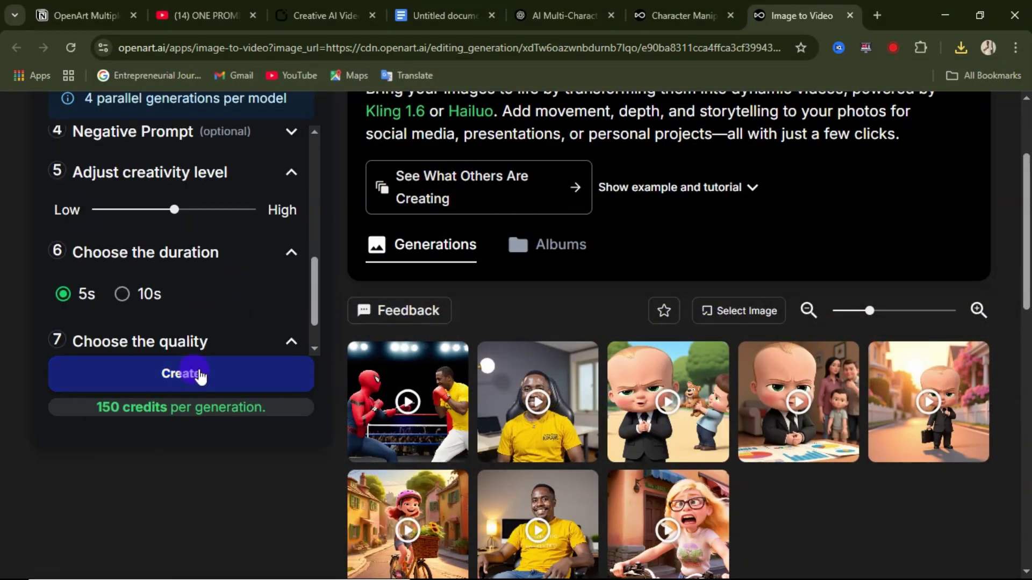
scroll(234, 299, down, 1)
click(302, 369)
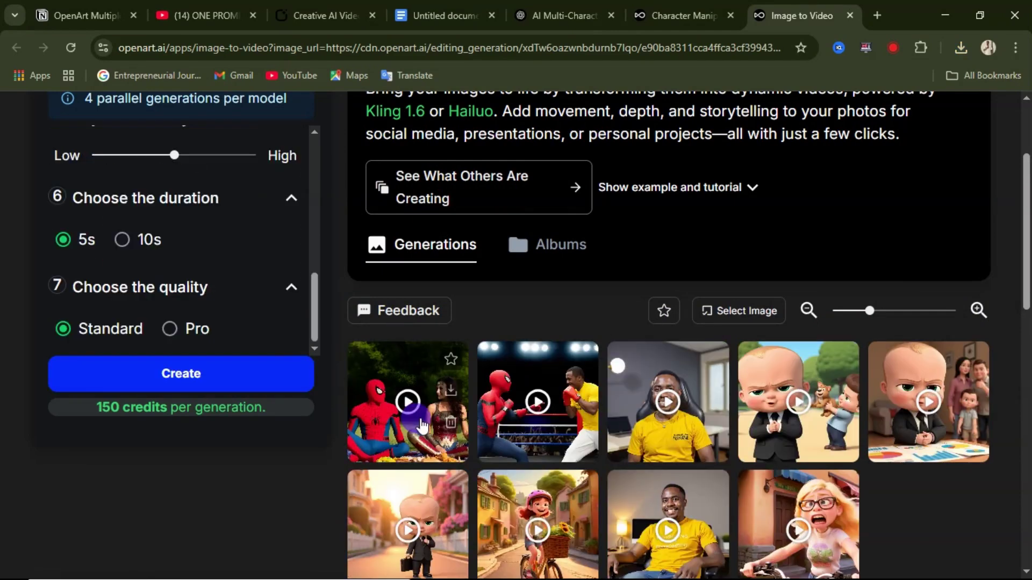
Preview the new picnic video, then switch back to the Character tab
click(407, 424)
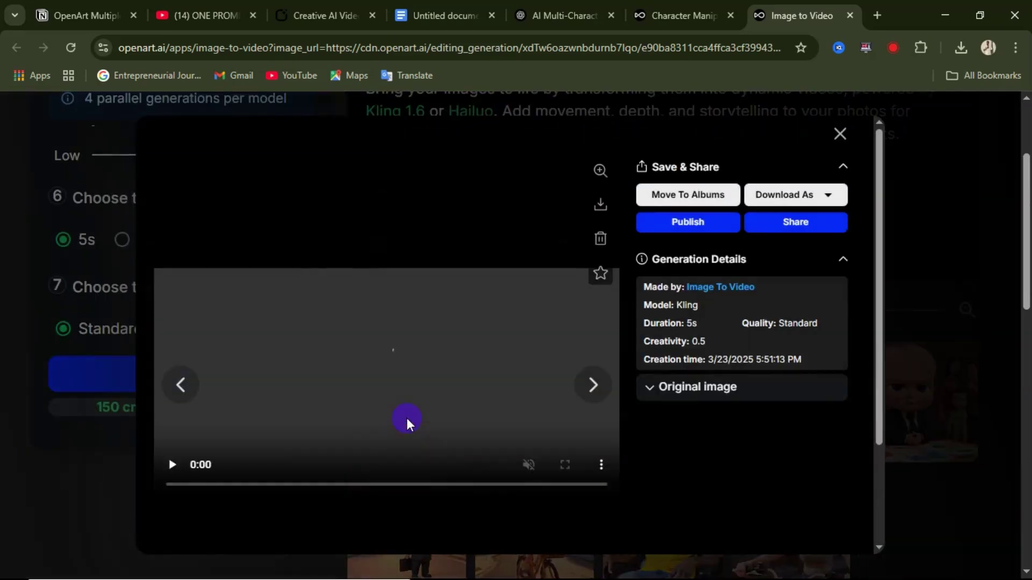
scroll(395, 366, down, 2)
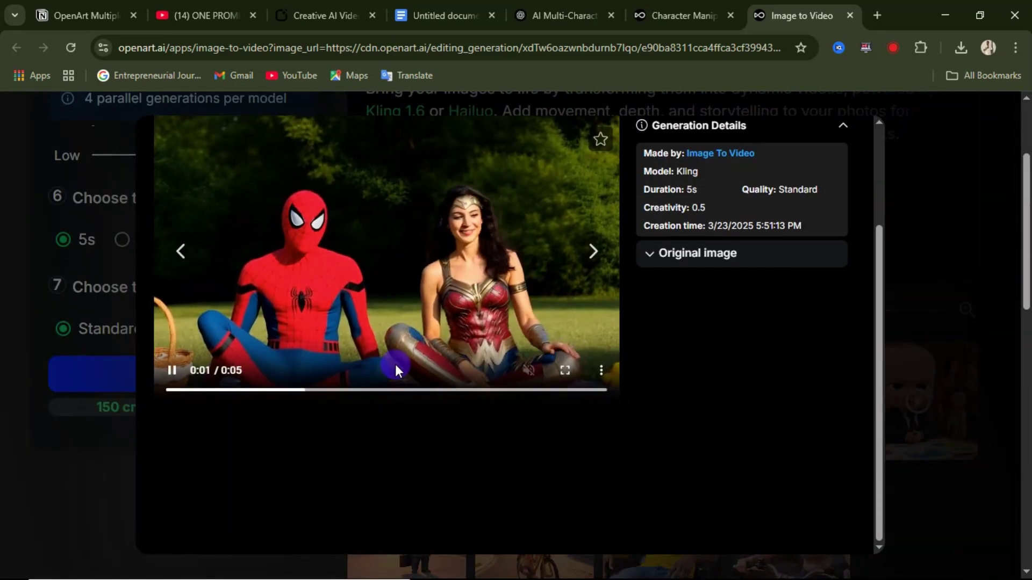
scroll(397, 354, up, 2)
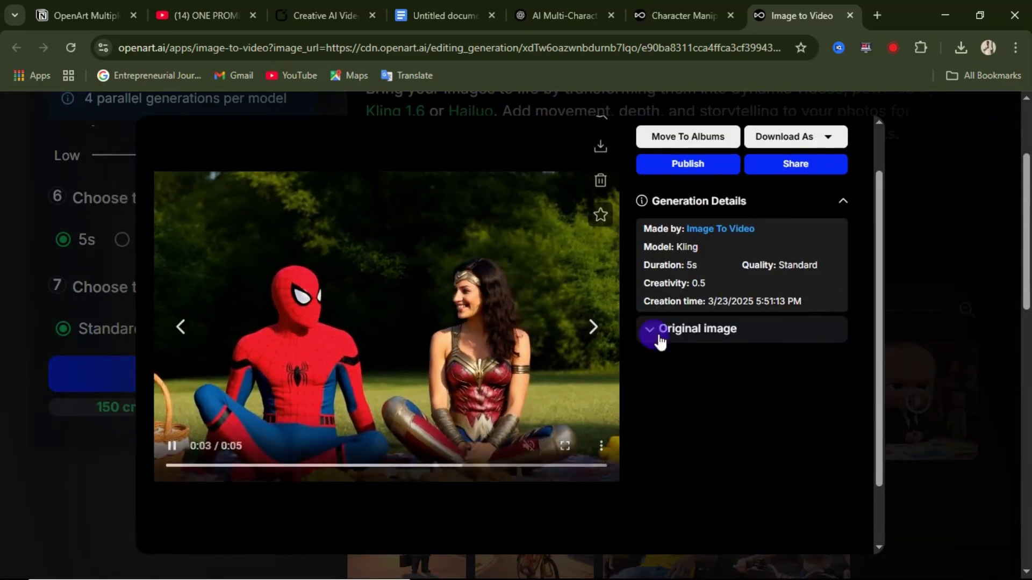
key(ctrl+shift+Tab)
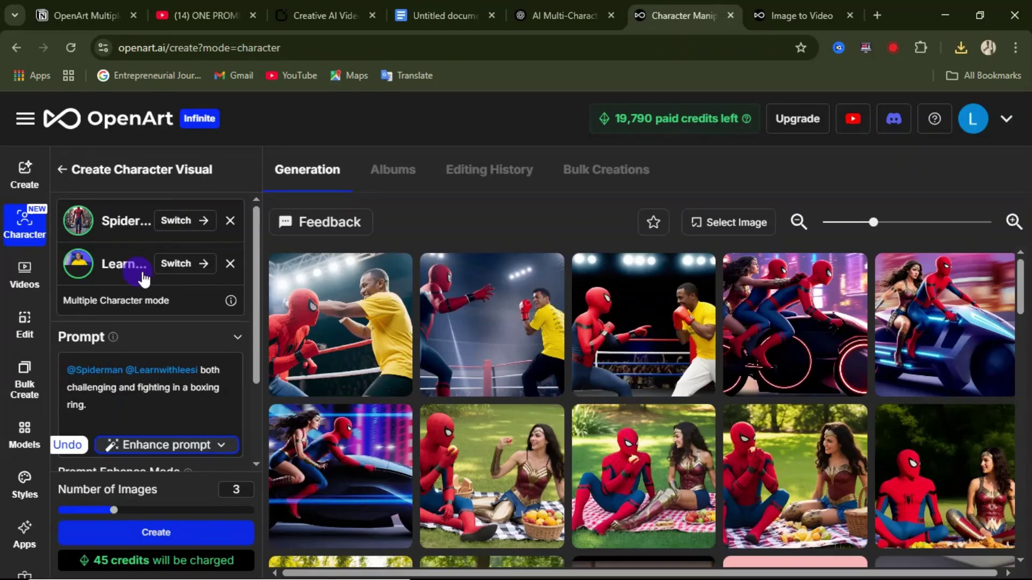
mouse_move(544, 328)
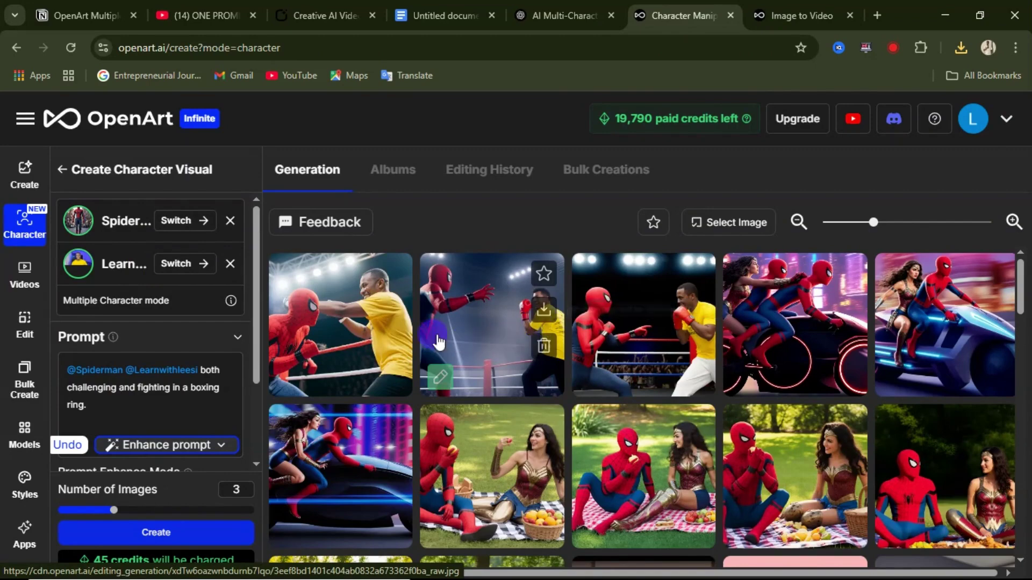
click(500, 357)
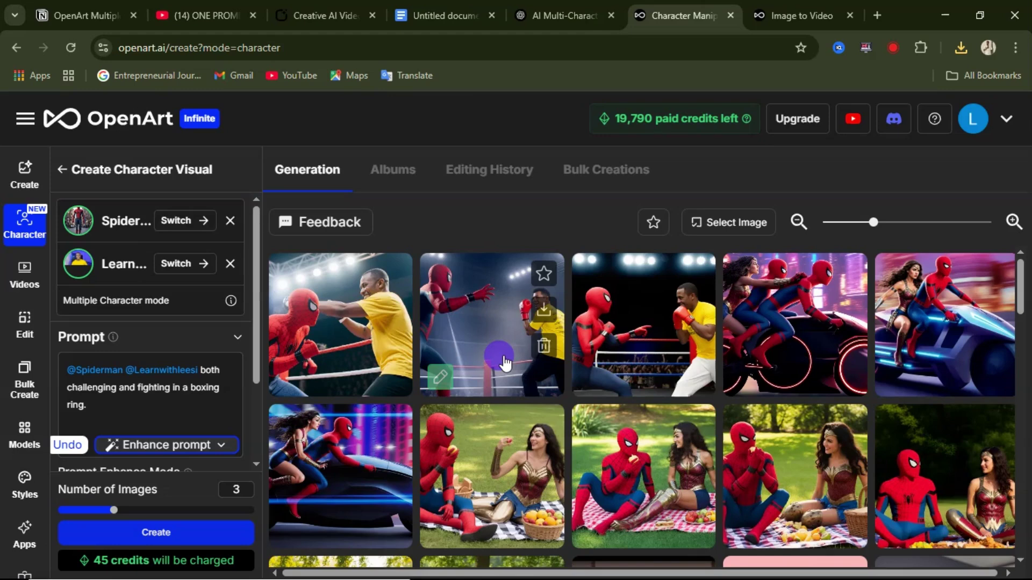